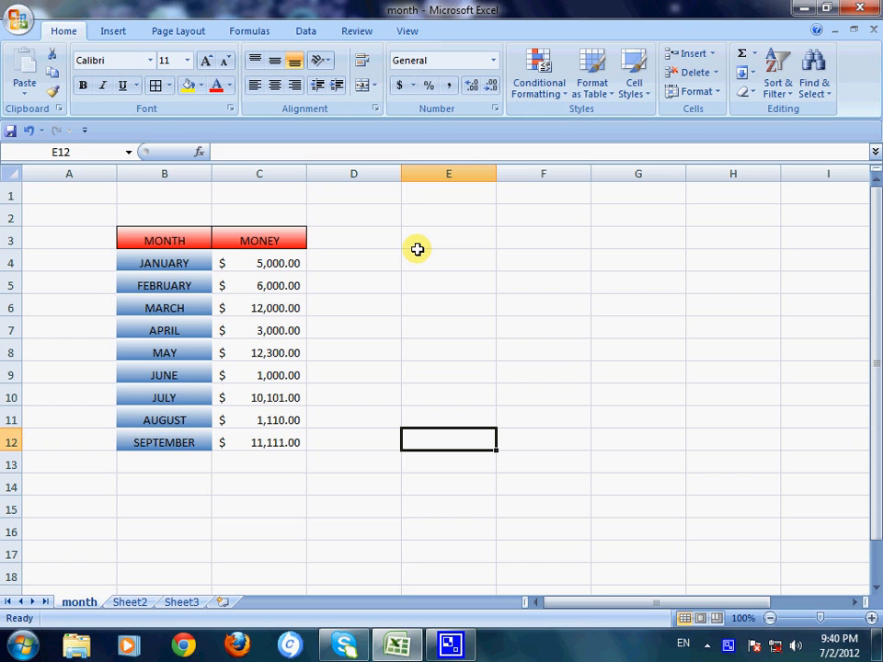
{"action": "left_click", "coordinate": [415, 247]}
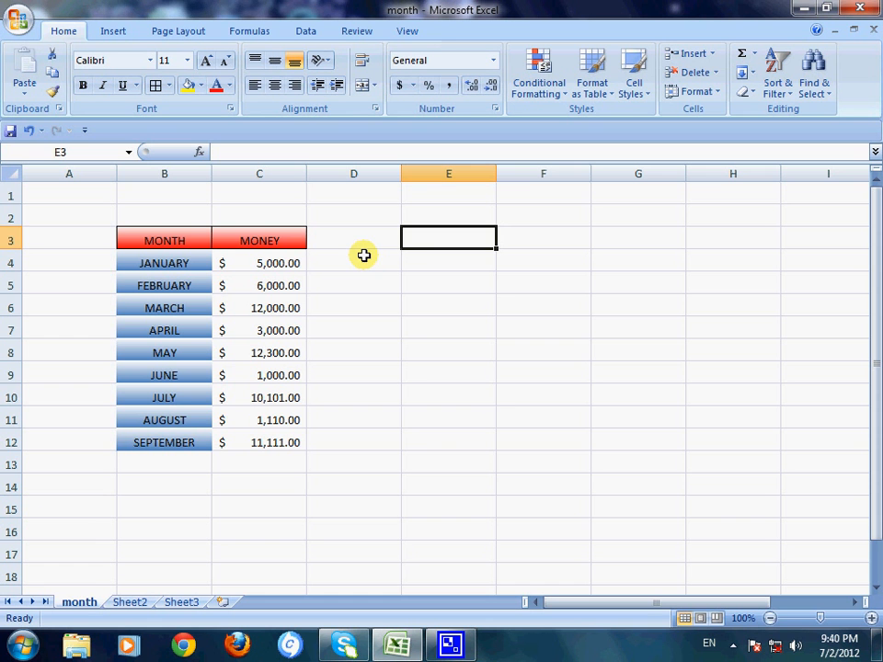
{"action": "left_click", "coordinate": [444, 387]}
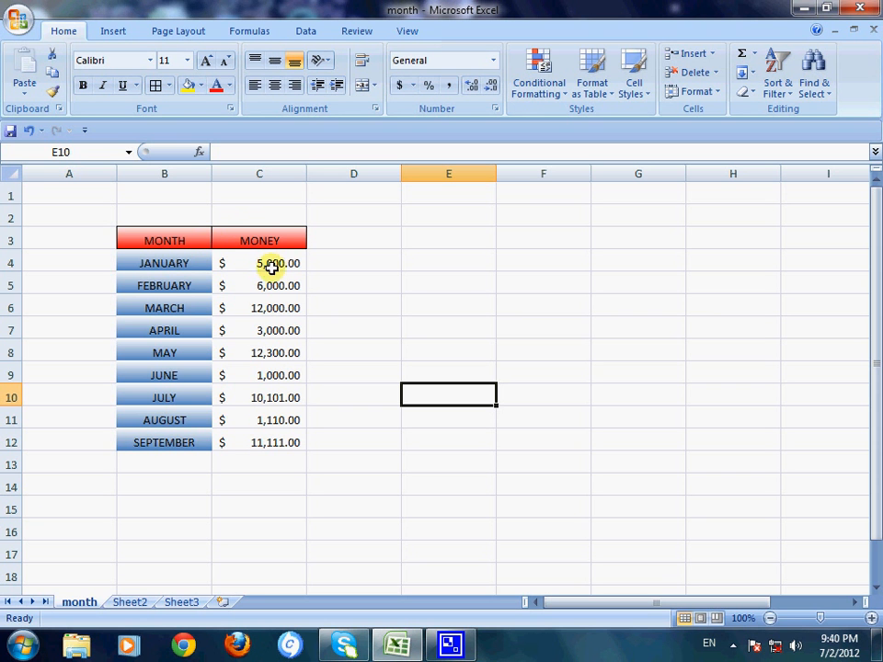
{"action": "left_click", "coordinate": [263, 502]}
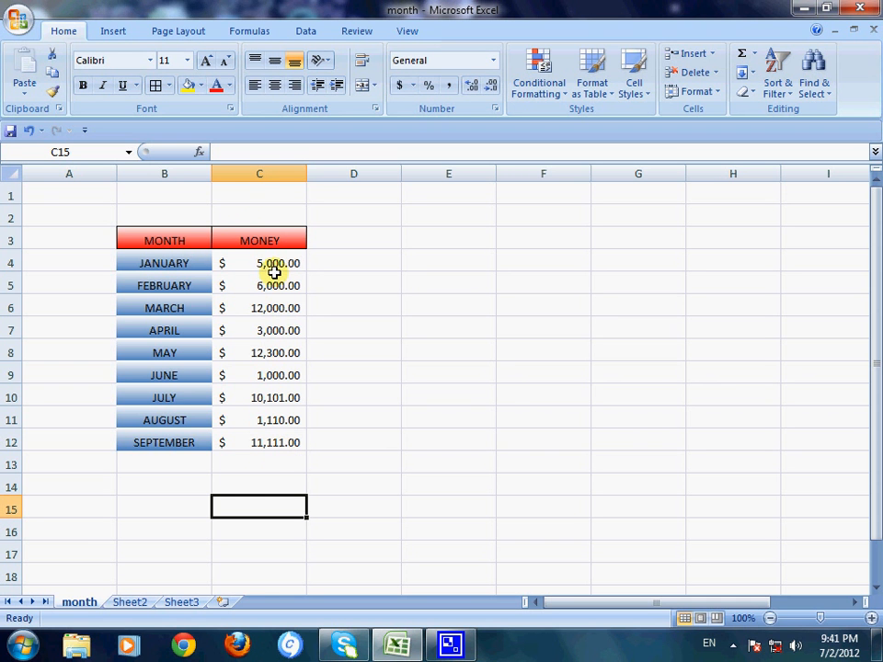
{"action": "left_click", "coordinate": [509, 354]}
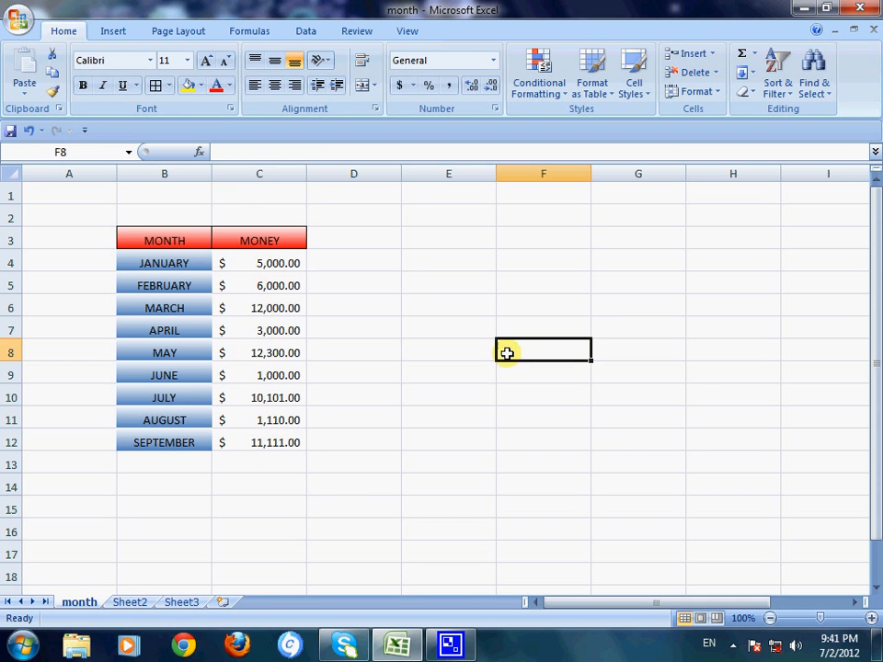
{"action": "left_click", "coordinate": [412, 315]}
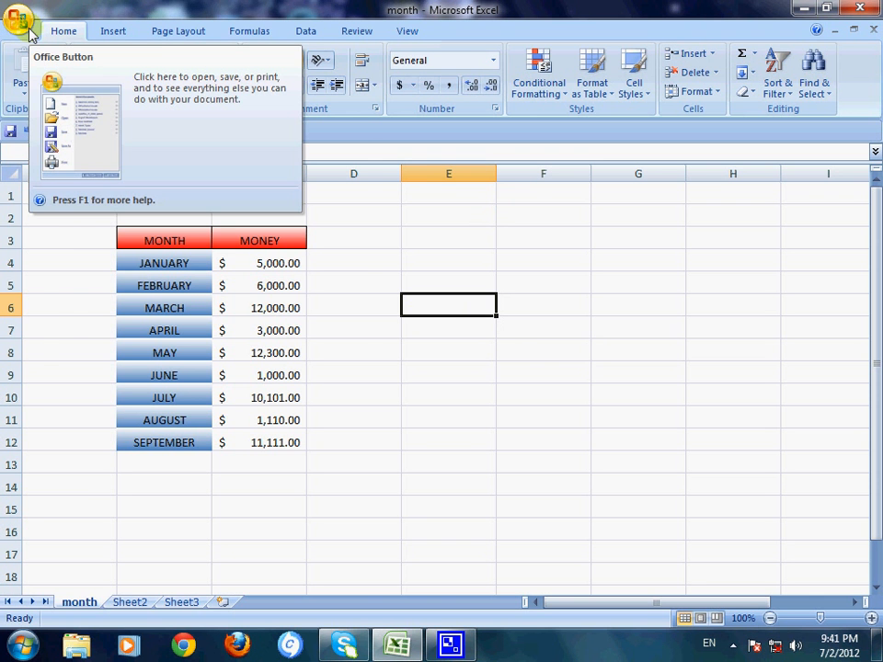
Step: Start saving a copy of the workbook with Excel Workbook as the file type
{"action": "left_click", "coordinate": [28, 28]}
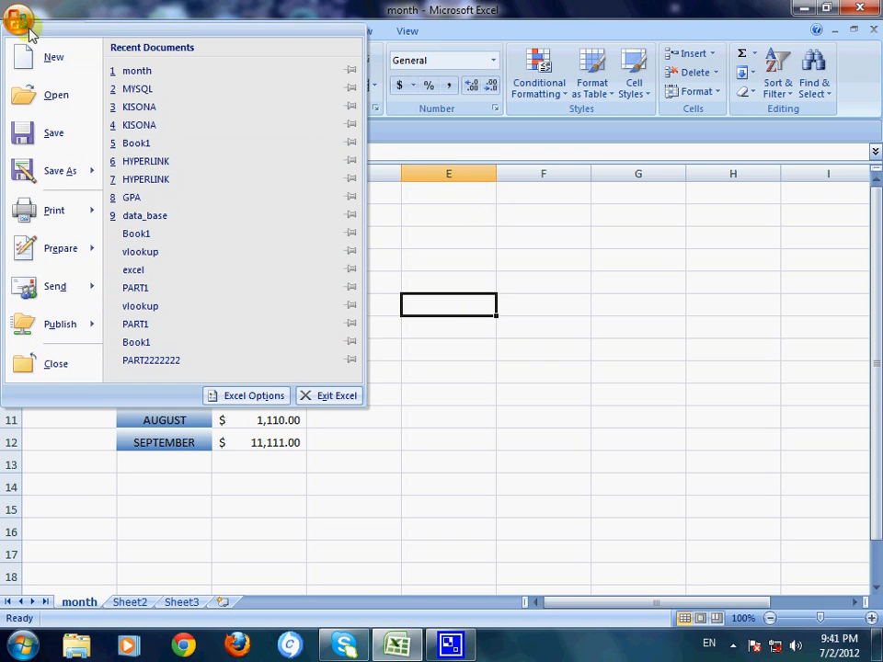
{"action": "left_click", "coordinate": [63, 174]}
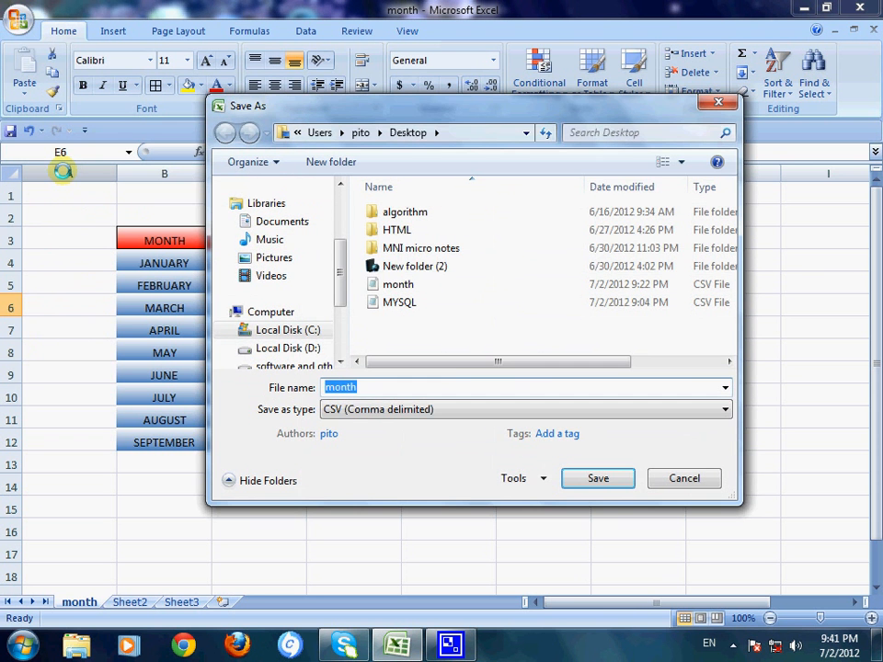
{"action": "left_click", "coordinate": [370, 411]}
{"action": "left_click", "coordinate": [367, 96]}
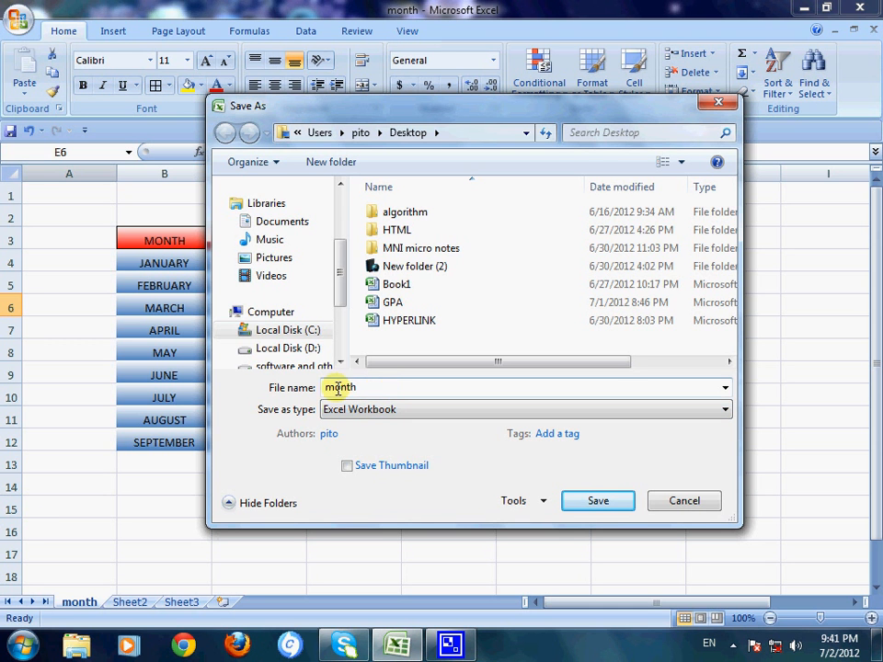
Step: Replace the proposed file name with "money"
{"action": "double_click", "coordinate": [362, 388]}
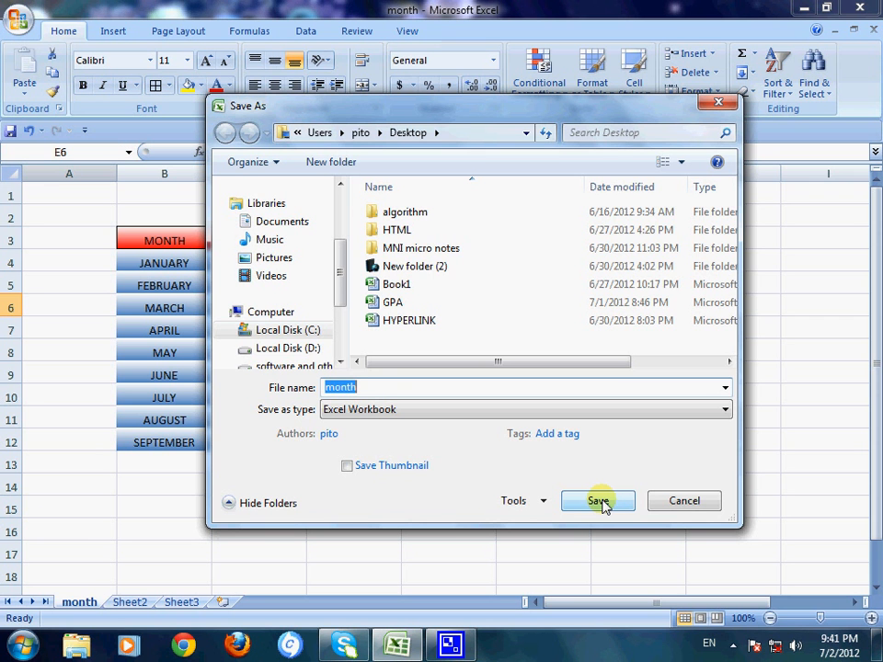
{"action": "type", "text": "non"}
{"action": "key", "text": "BackSpace"}
{"action": "key", "text": "BackSpace"}
{"action": "key", "text": "BackSpace"}
{"action": "type", "text": "money"}
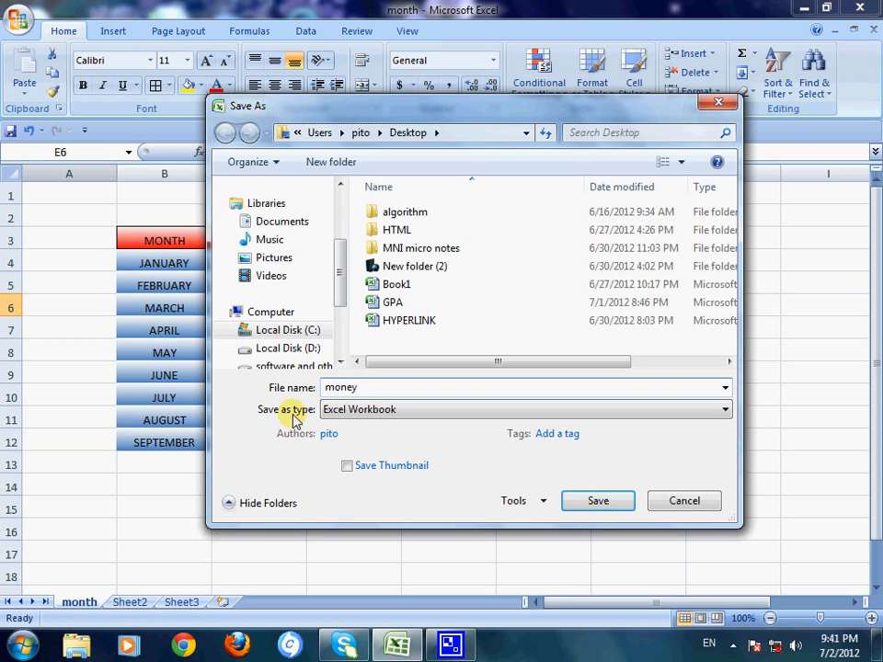
Step: Set the file type to CSV (Comma delimited) and choose the Desktop as the save location
{"action": "left_click", "coordinate": [386, 411]}
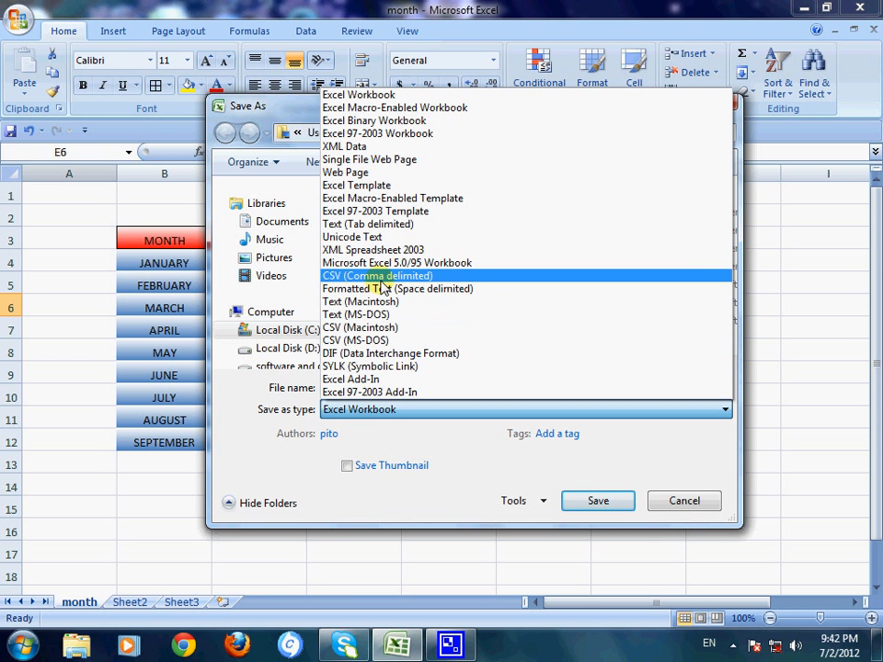
{"action": "left_click", "coordinate": [366, 279]}
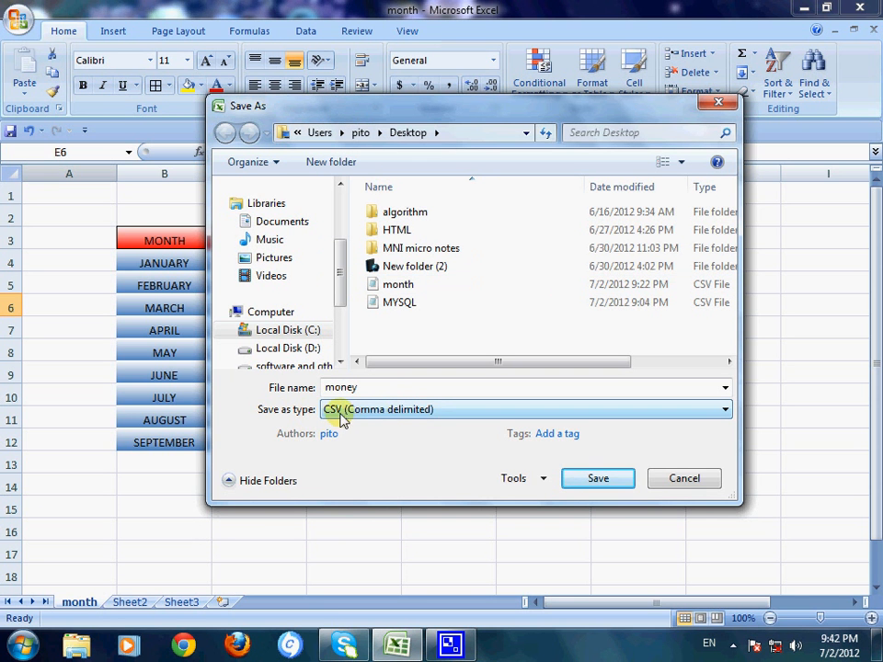
{"action": "left_click_drag", "start_coordinate": [342, 286], "coordinate": [345, 248]}
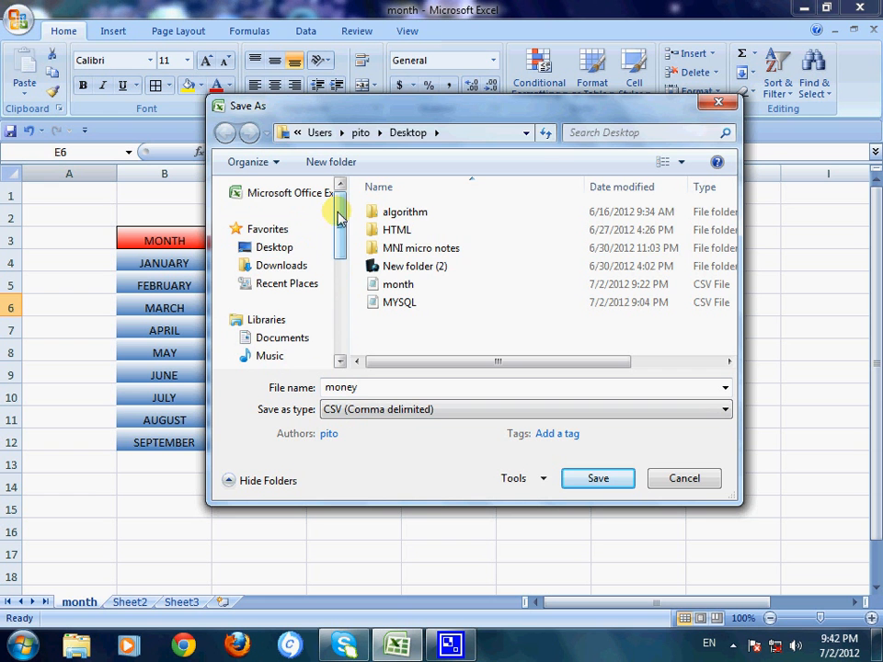
{"action": "left_click", "coordinate": [269, 252]}
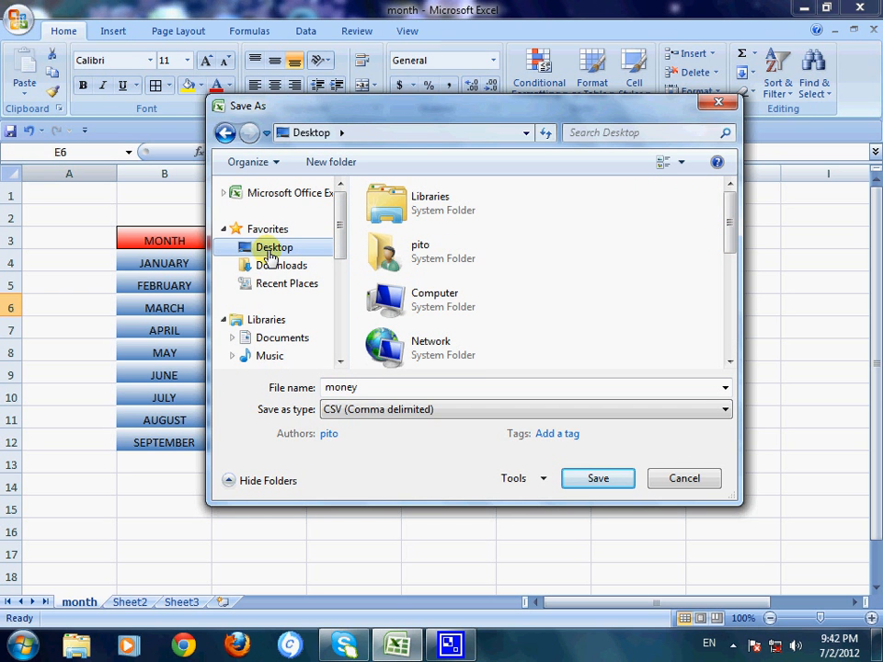
Step: Rename the file with a person's first name and save only the active sheet, keeping the CSV format
{"action": "left_click_drag", "start_coordinate": [361, 388], "coordinate": [306, 374]}
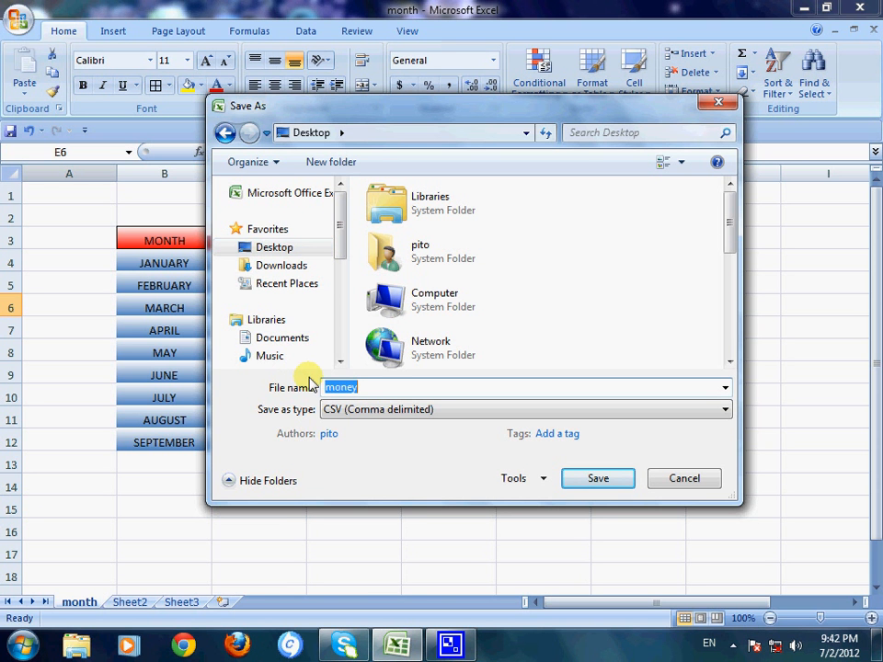
{"action": "key", "text": "BackSpace"}
{"action": "type", "text": "kamal"}
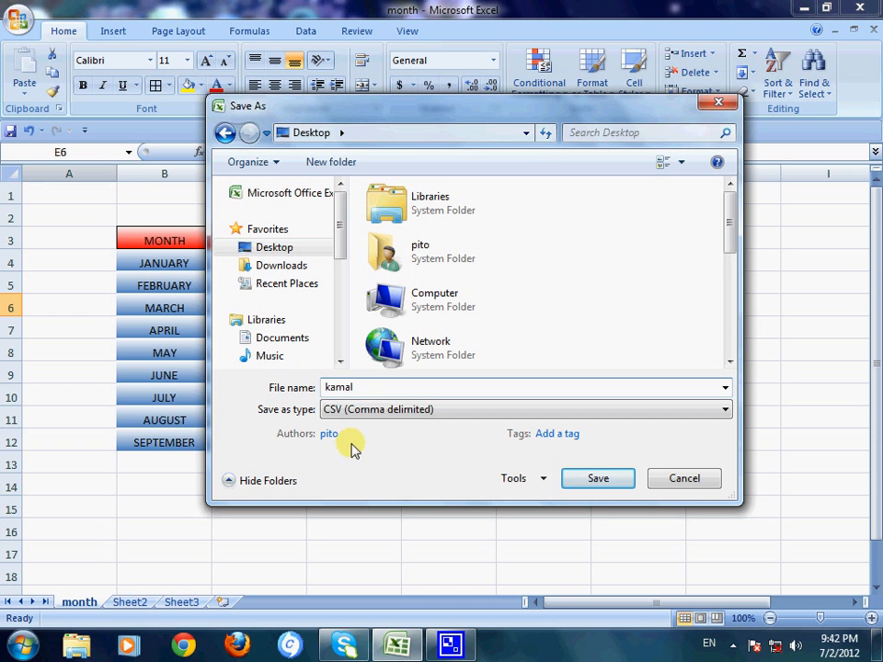
{"action": "left_click", "coordinate": [564, 475]}
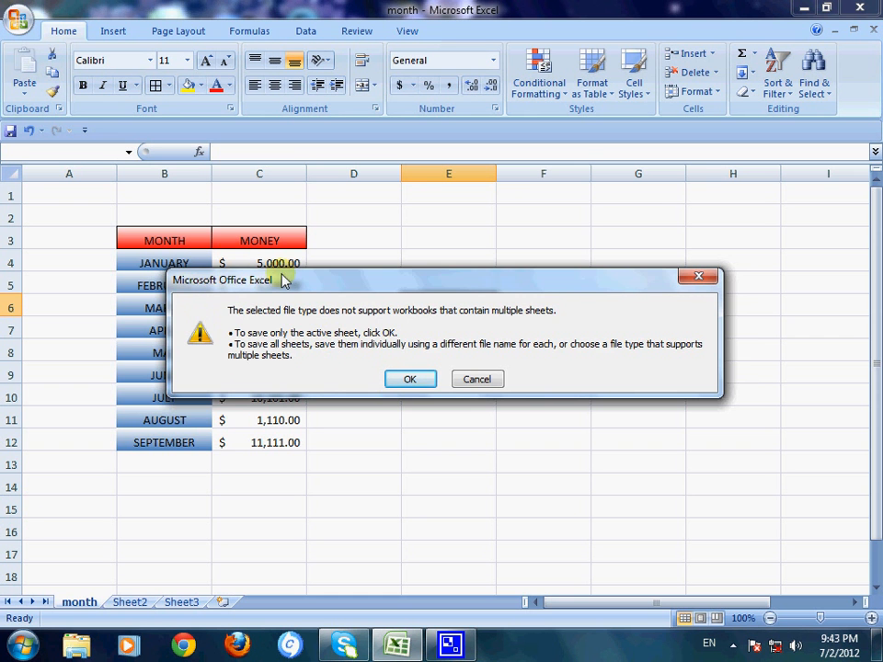
{"action": "left_click_drag", "start_coordinate": [283, 280], "coordinate": [509, 361]}
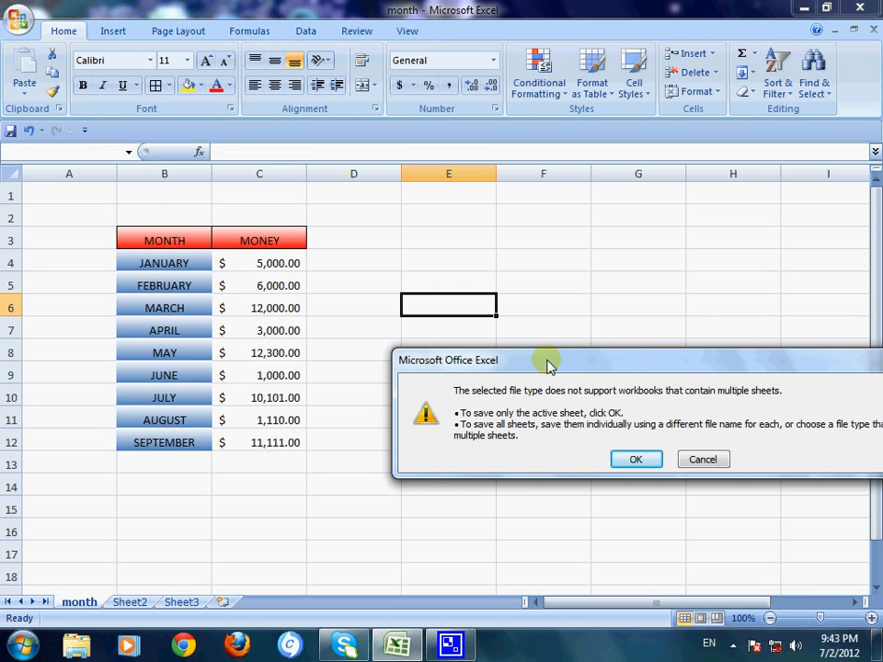
{"action": "left_click_drag", "start_coordinate": [547, 366], "coordinate": [345, 281]}
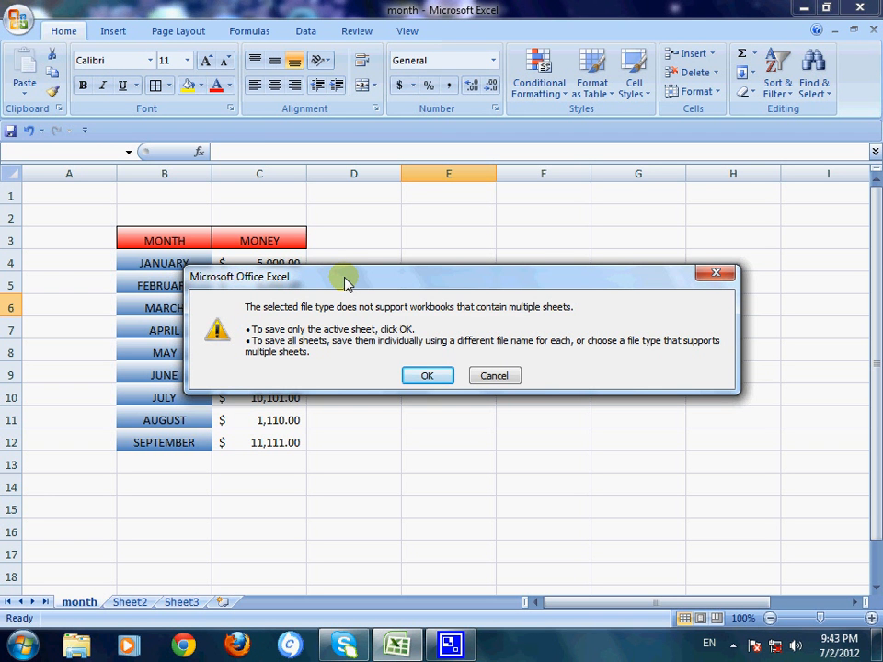
{"action": "left_click", "coordinate": [427, 377]}
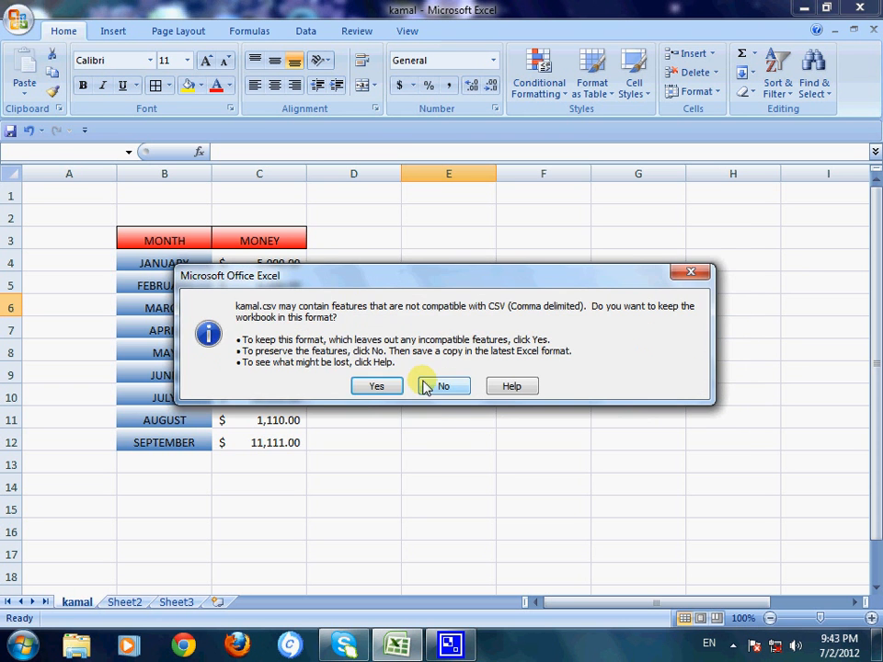
{"action": "left_click", "coordinate": [376, 388]}
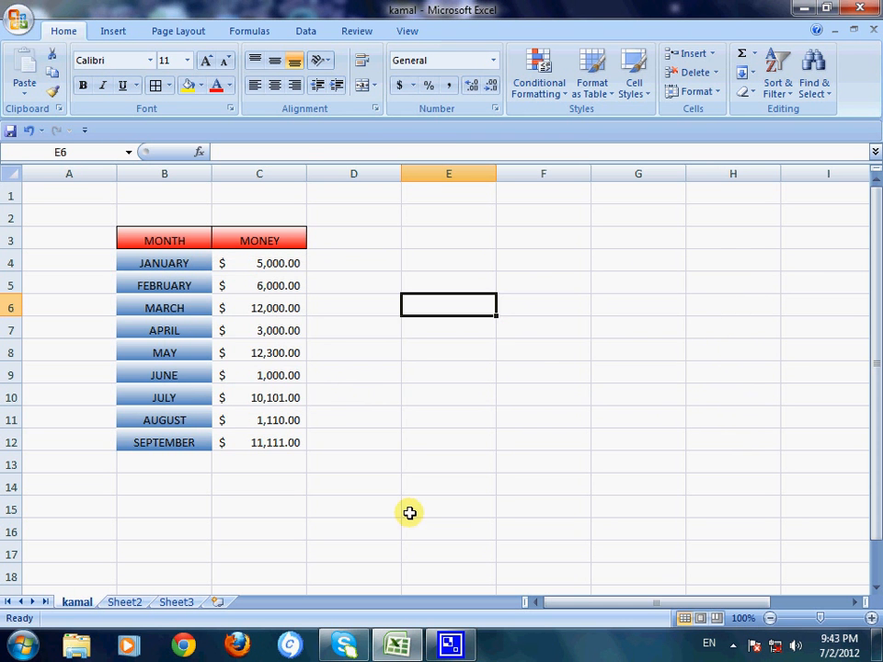
Step: Minimize the workbook and open the newly saved CSV file from the desktop in Notepad
{"action": "left_click", "coordinate": [800, 10]}
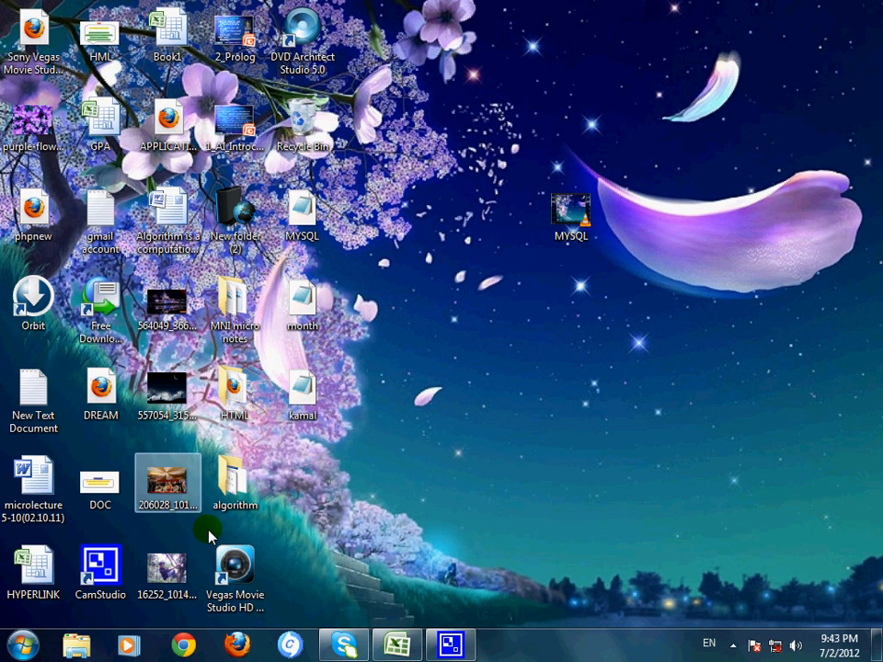
{"action": "right_click", "coordinate": [309, 394]}
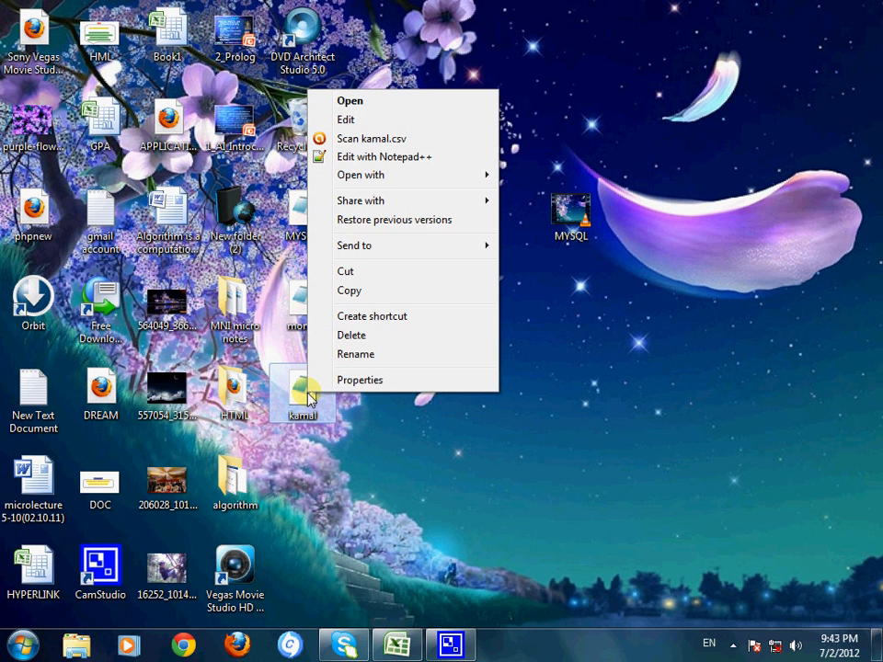
{"action": "mouse_move", "coordinate": [354, 184]}
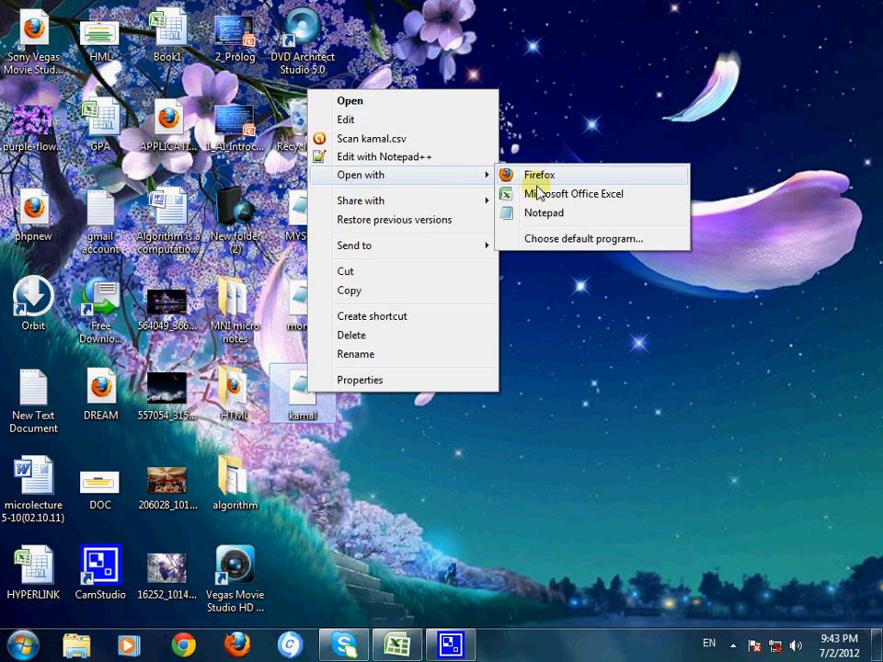
{"action": "left_click", "coordinate": [527, 215]}
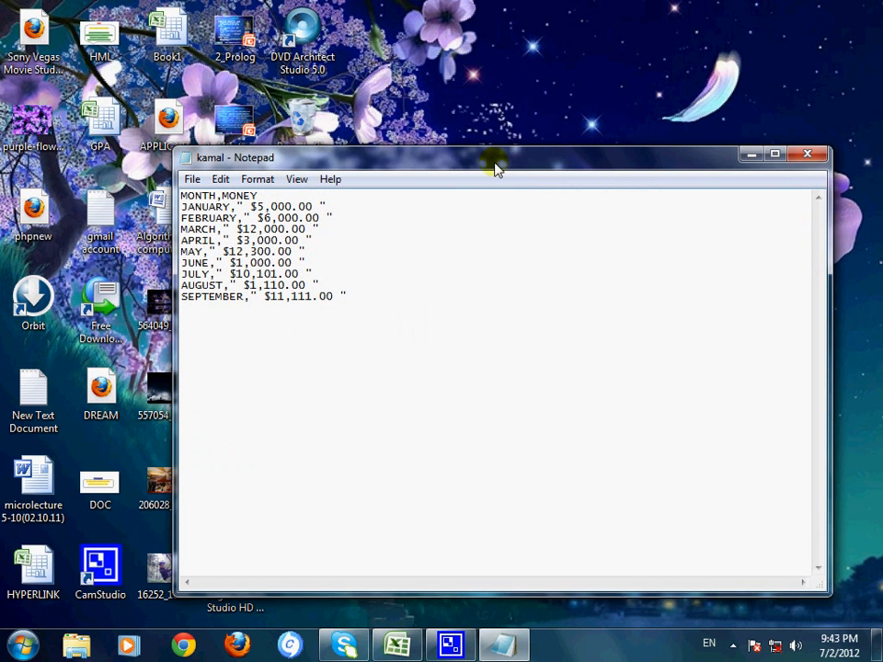
{"action": "double_click", "coordinate": [495, 163]}
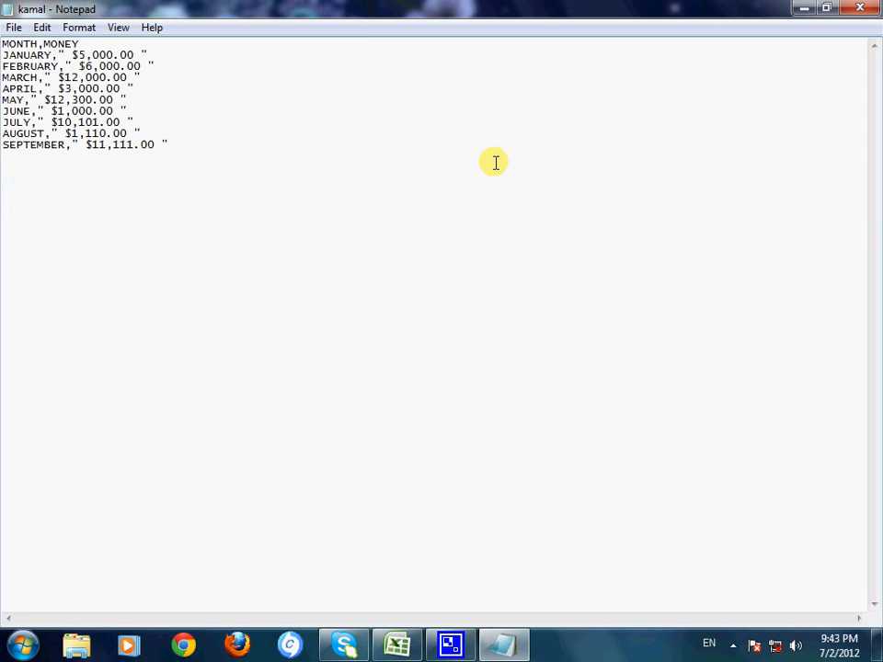
{"action": "double_click", "coordinate": [337, 9]}
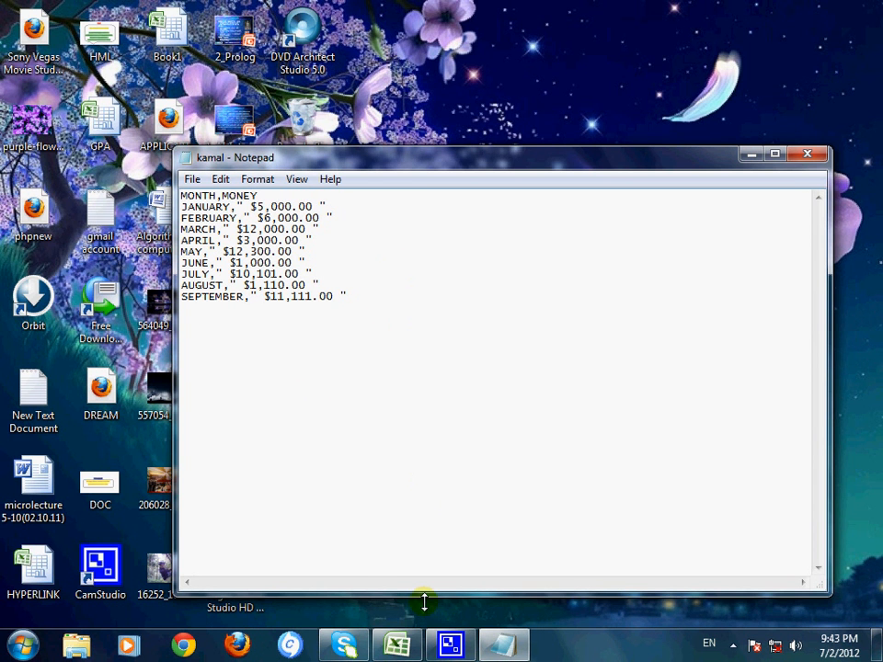
Step: Compare the month and money table in Excel with the comma-separated text in Notepad
{"action": "left_click", "coordinate": [396, 644]}
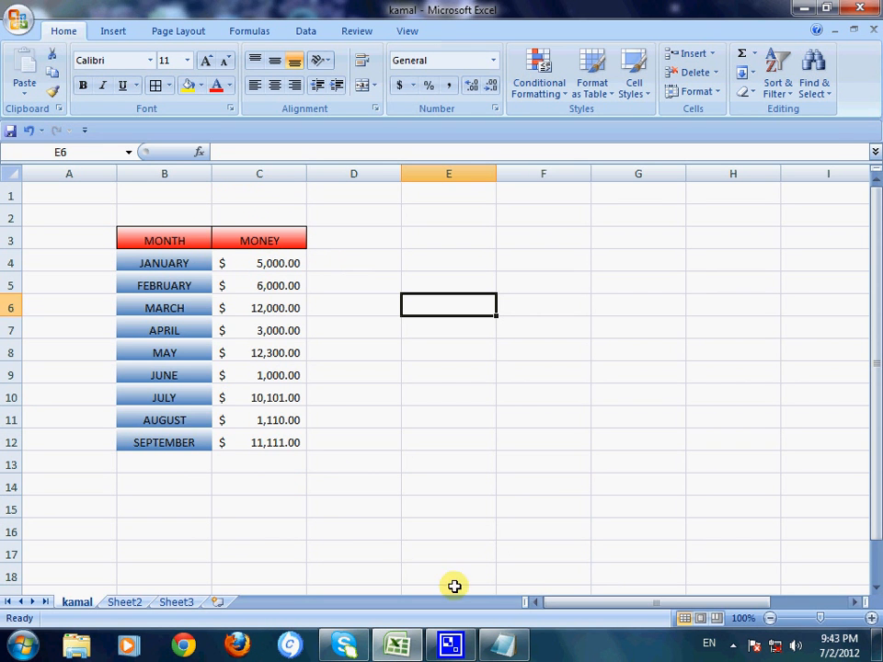
{"action": "left_click", "coordinate": [501, 646]}
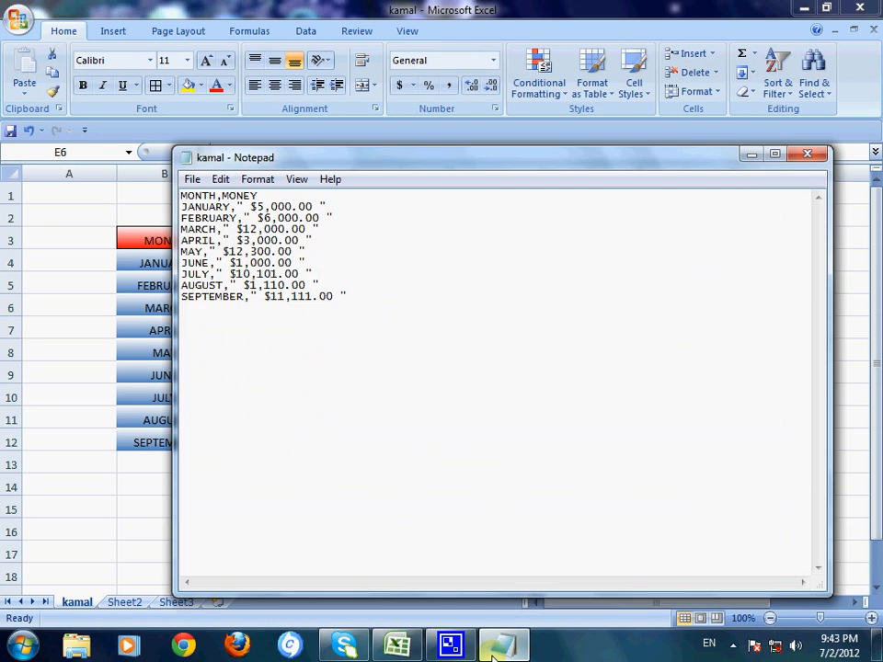
{"action": "left_click", "coordinate": [496, 648]}
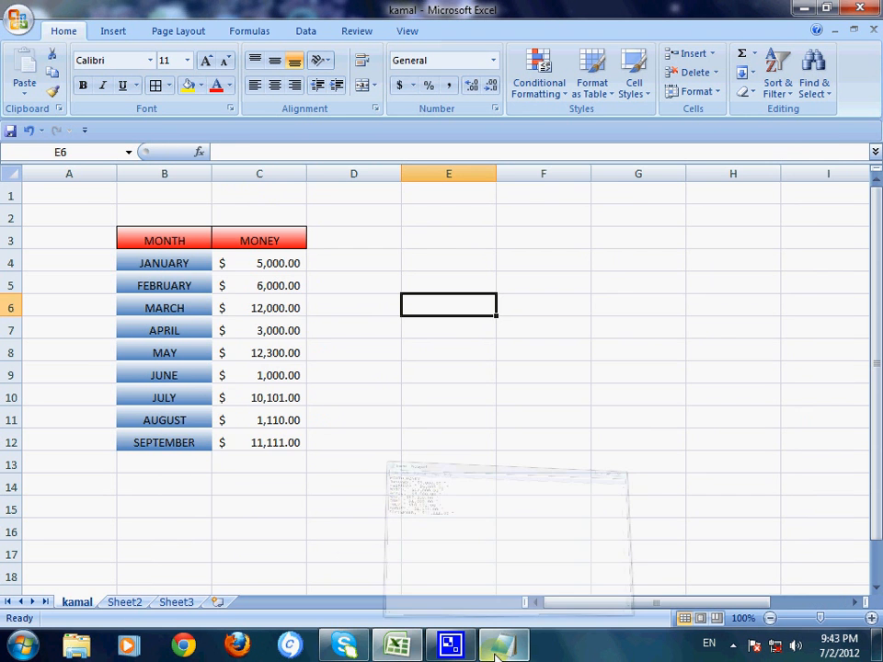
{"action": "left_click", "coordinate": [396, 647]}
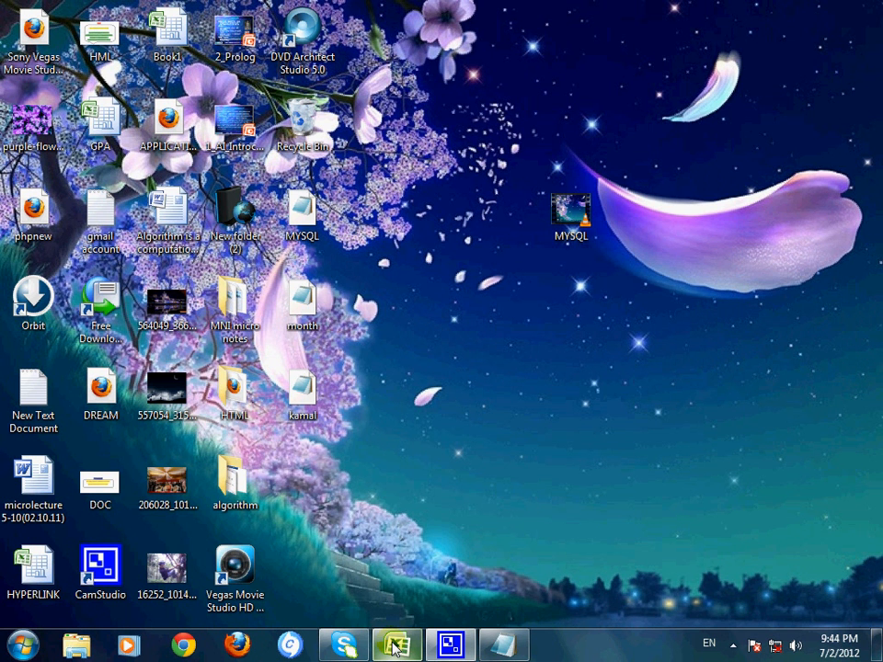
{"action": "left_click", "coordinate": [501, 646]}
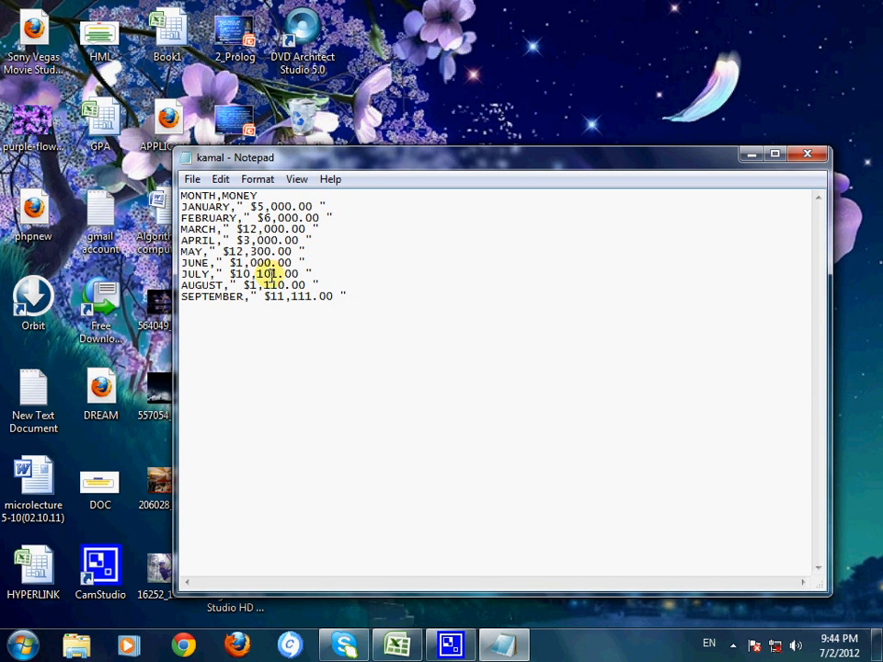
Step: Close the CSV file in Notepad without making changes
{"action": "left_click", "coordinate": [195, 178]}
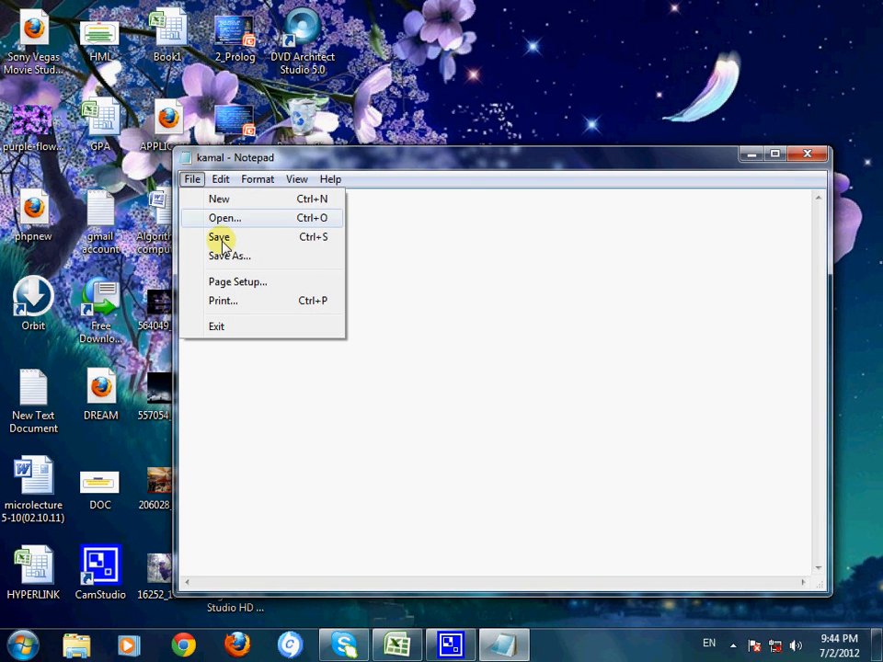
{"action": "left_click", "coordinate": [464, 163]}
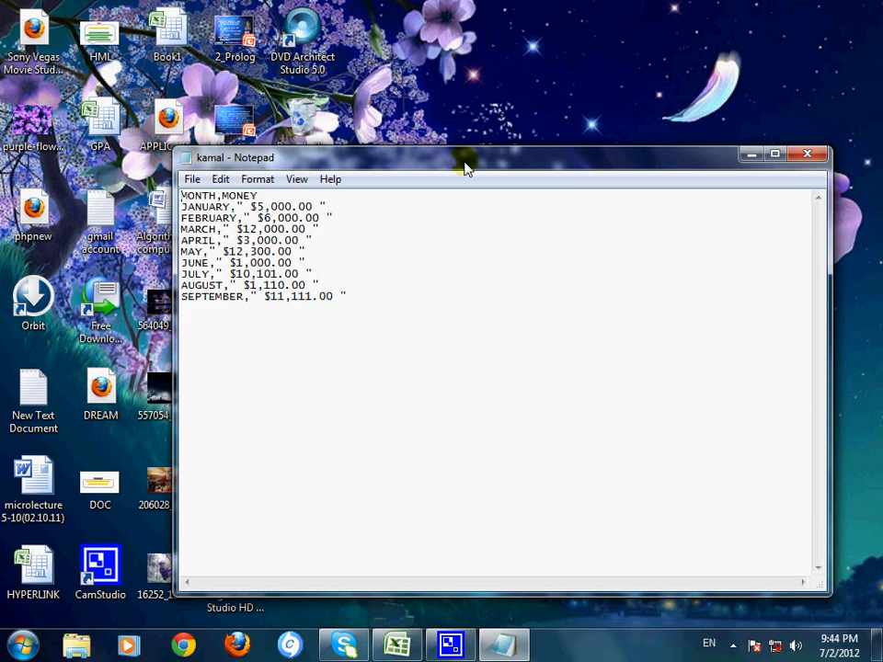
{"action": "left_click", "coordinate": [805, 156]}
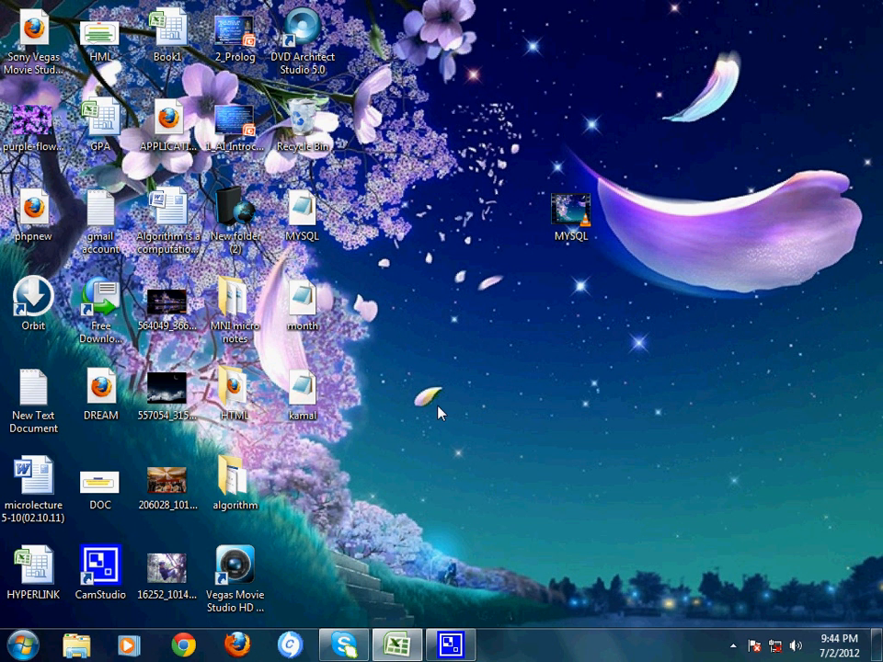
Step: Start WampServer from the installed programs
{"action": "left_click", "coordinate": [22, 644]}
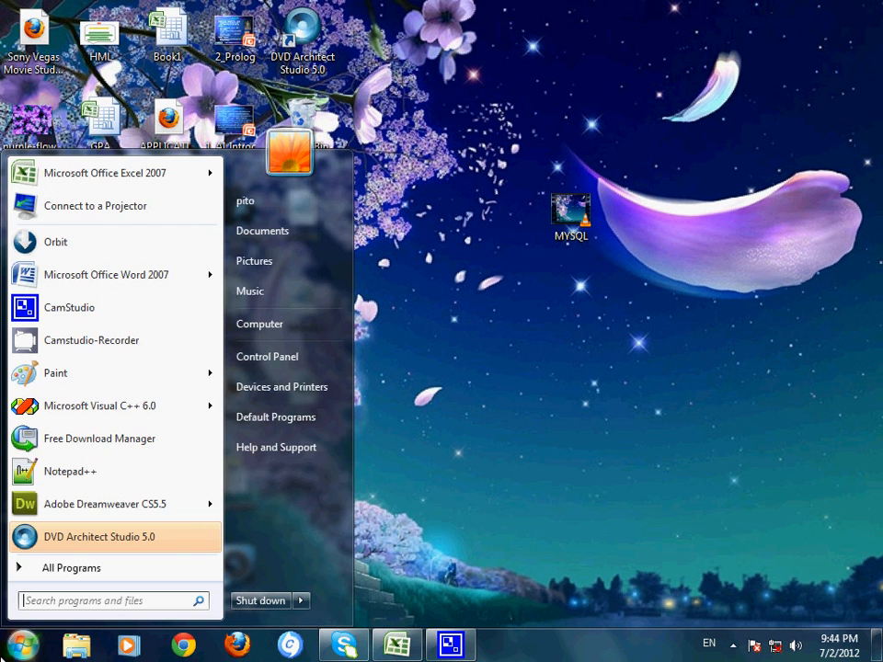
{"action": "left_click", "coordinate": [20, 569]}
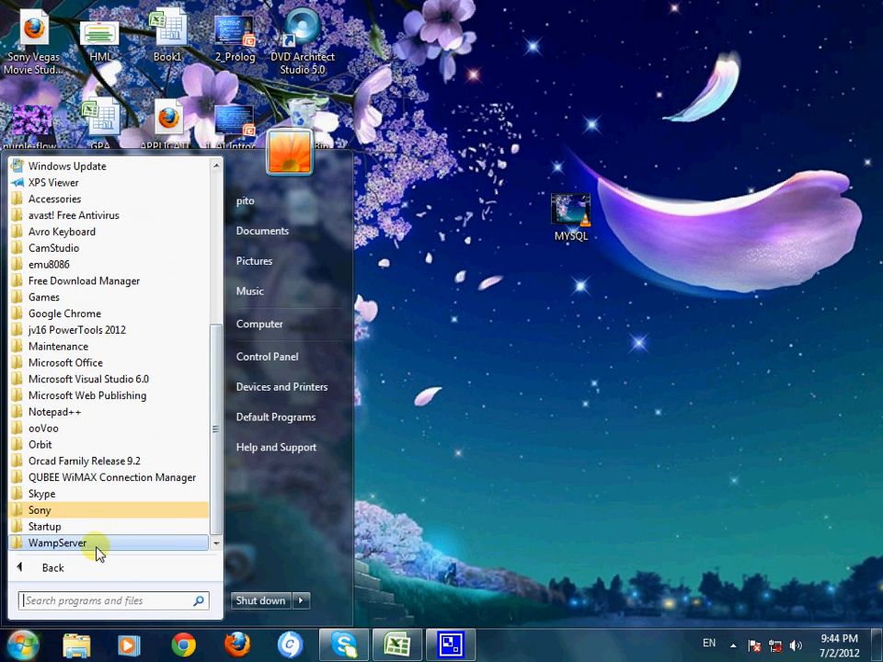
{"action": "left_click", "coordinate": [46, 543]}
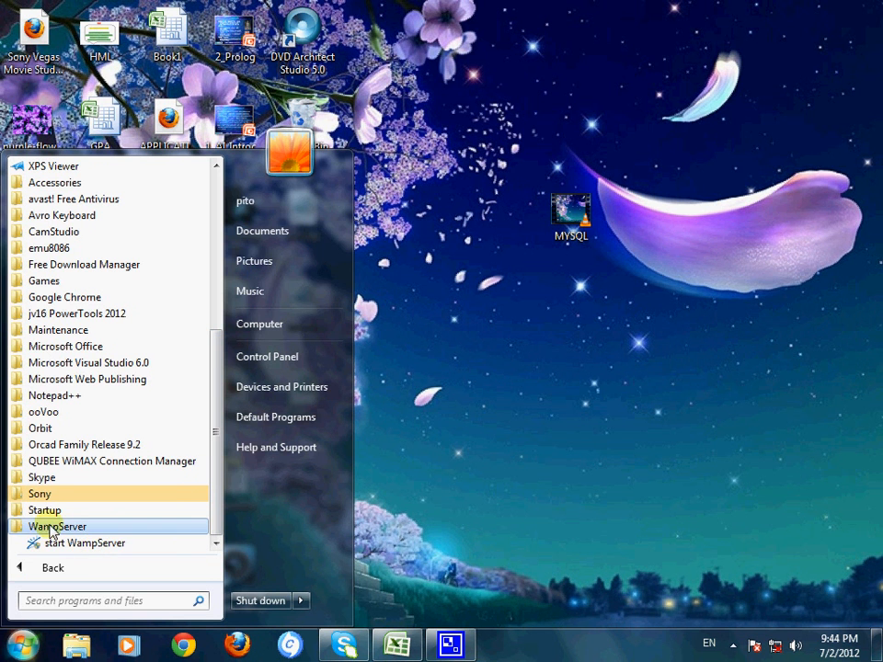
{"action": "left_click", "coordinate": [77, 544]}
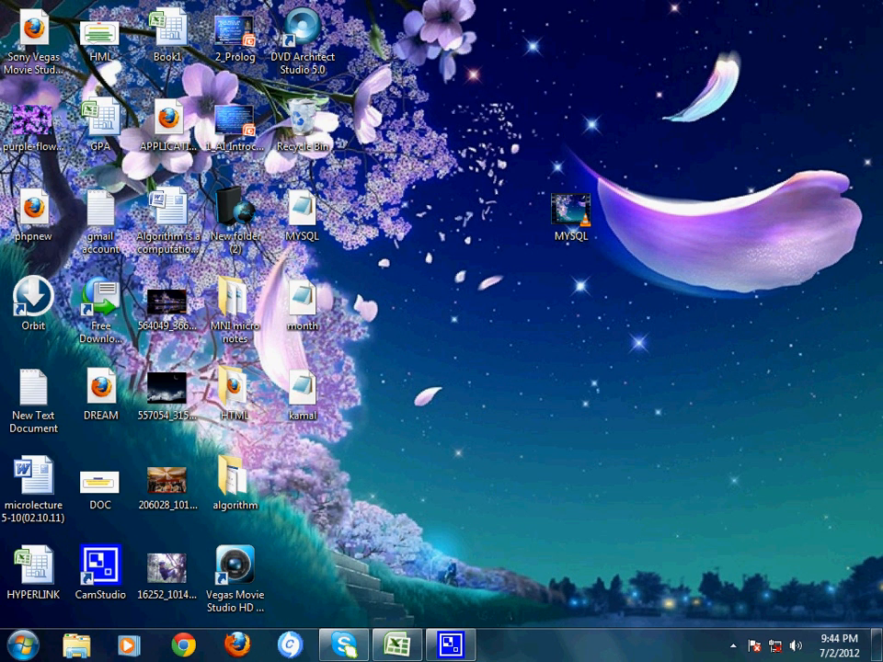
Step: Open phpMyAdmin in the browser from the running WampServer
{"action": "left_click", "coordinate": [734, 653]}
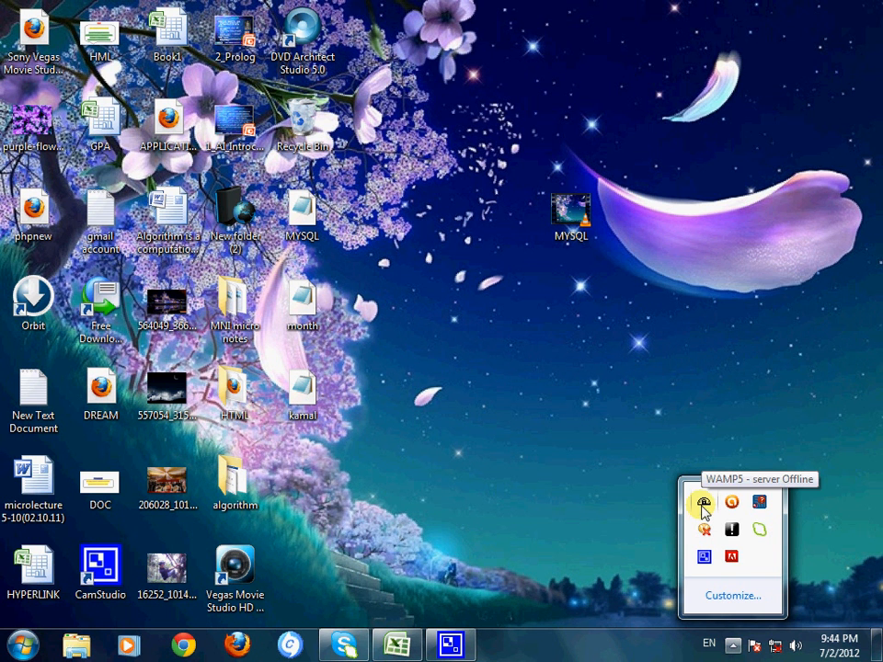
{"action": "left_click", "coordinate": [704, 505]}
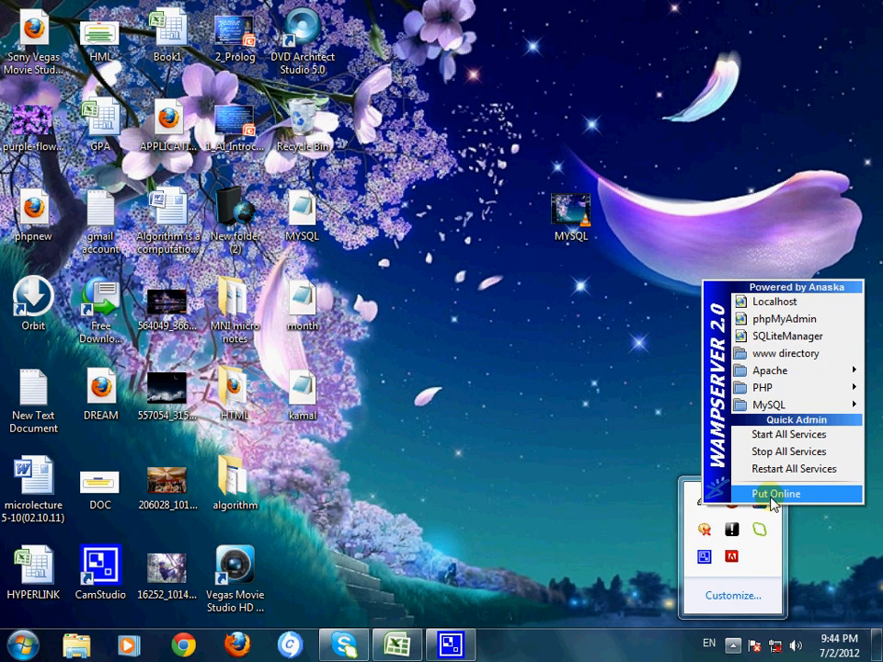
{"action": "left_click", "coordinate": [773, 320]}
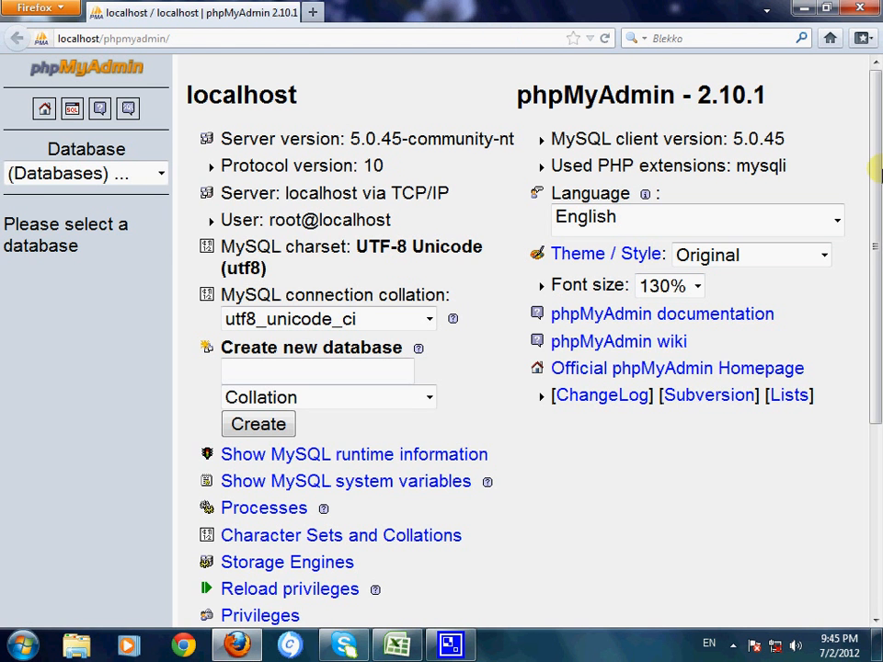
Step: Look over the language, theme and font size options on the phpMyAdmin home page, keeping English as the language
{"action": "mouse_move", "coordinate": [876, 173]}
{"action": "left_mouse_down"}
{"action": "mouse_move", "coordinate": [881, 504]}
{"action": "mouse_move", "coordinate": [877, 152]}
{"action": "left_mouse_up"}
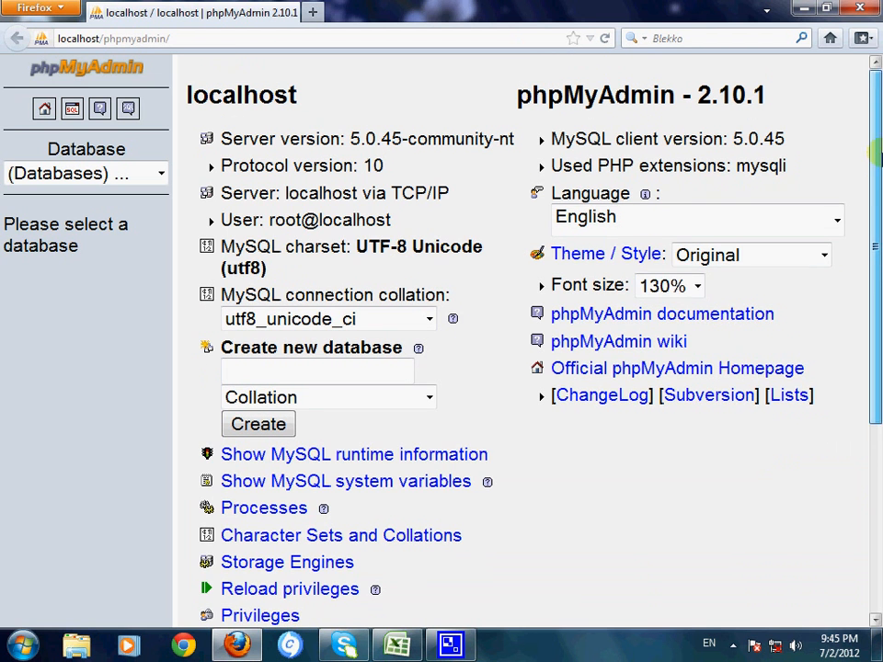
{"action": "left_click", "coordinate": [641, 215]}
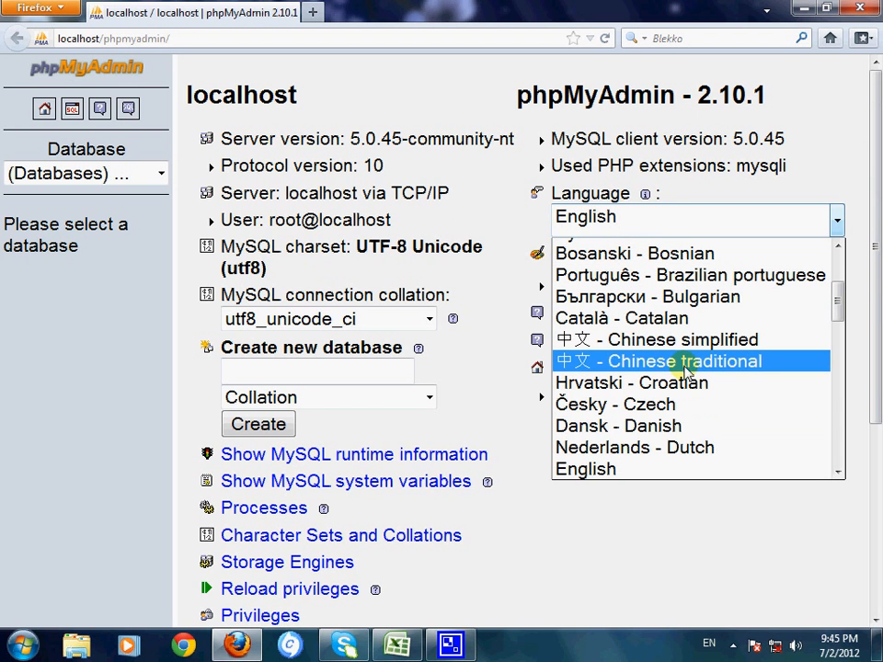
{"action": "left_click", "coordinate": [616, 469]}
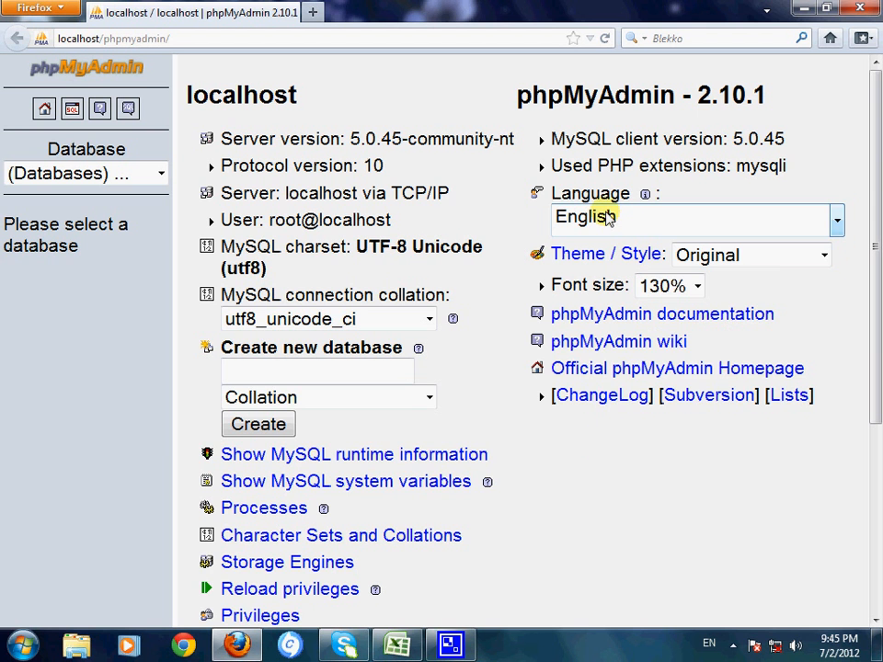
{"action": "left_click", "coordinate": [769, 265]}
{"action": "left_click", "coordinate": [760, 264]}
{"action": "left_click", "coordinate": [697, 287]}
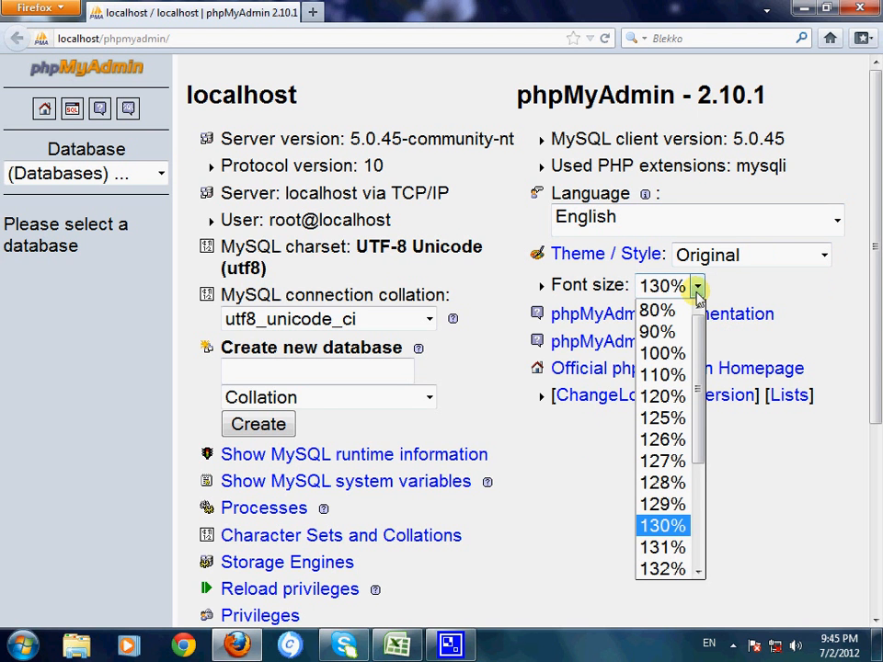
{"action": "left_click", "coordinate": [696, 290]}
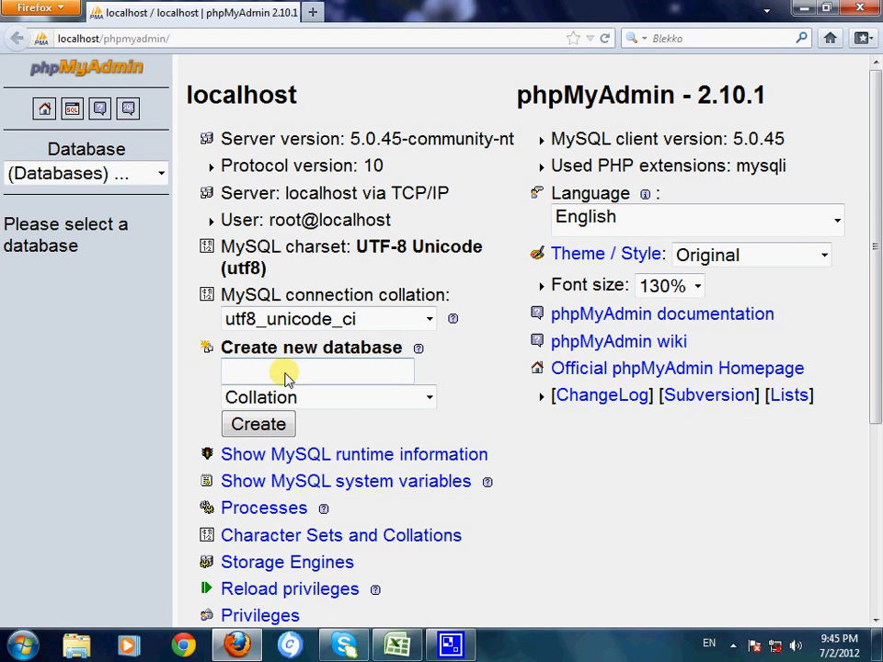
Step: Create a new database named databasesql3 and review its SQL creation query
{"action": "left_click_drag", "start_coordinate": [233, 348], "coordinate": [386, 352]}
{"action": "left_click", "coordinate": [408, 360]}
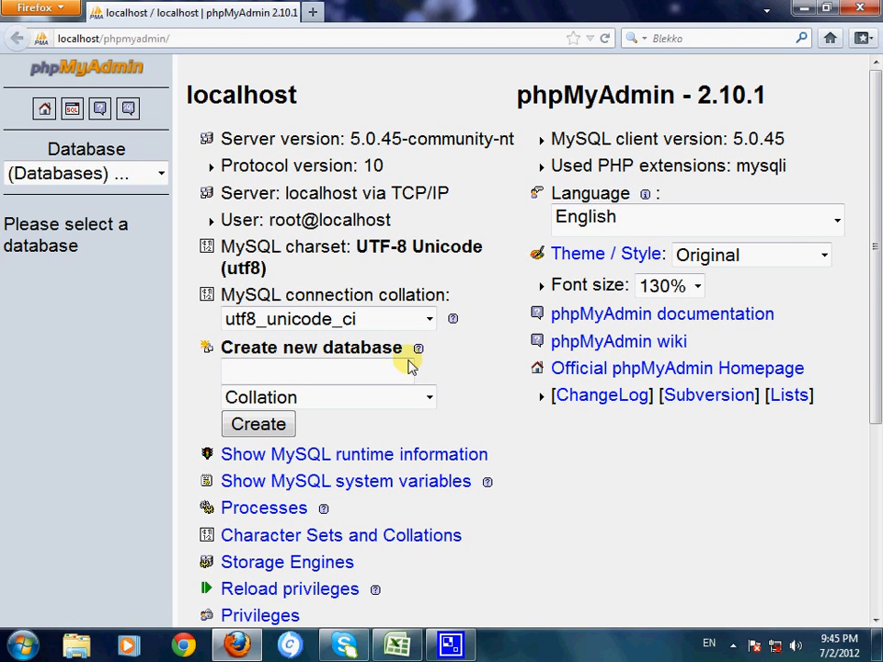
{"action": "left_click", "coordinate": [363, 375]}
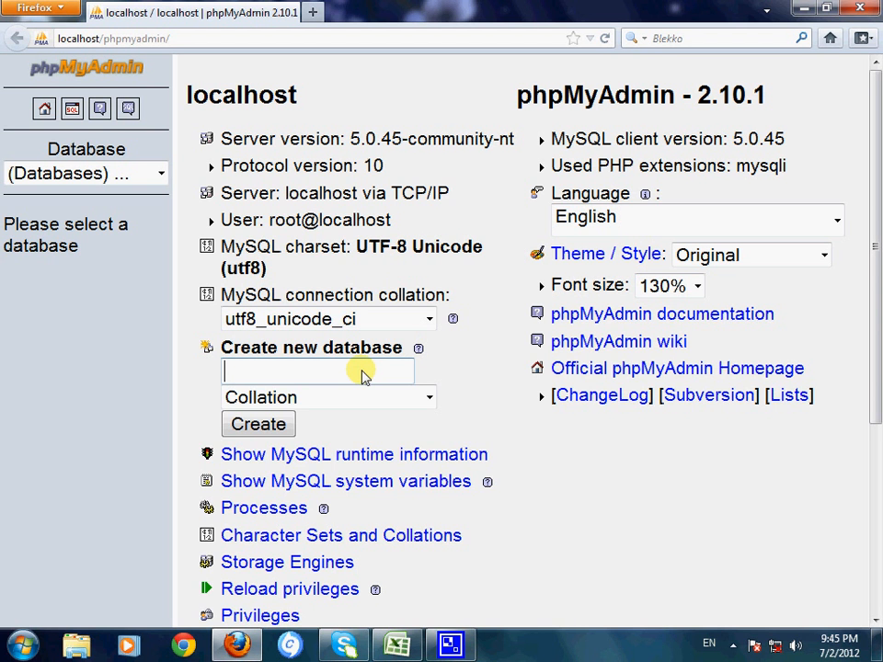
{"action": "double_click", "coordinate": [362, 375]}
{"action": "left_click", "coordinate": [362, 374]}
{"action": "type", "text": "database"}
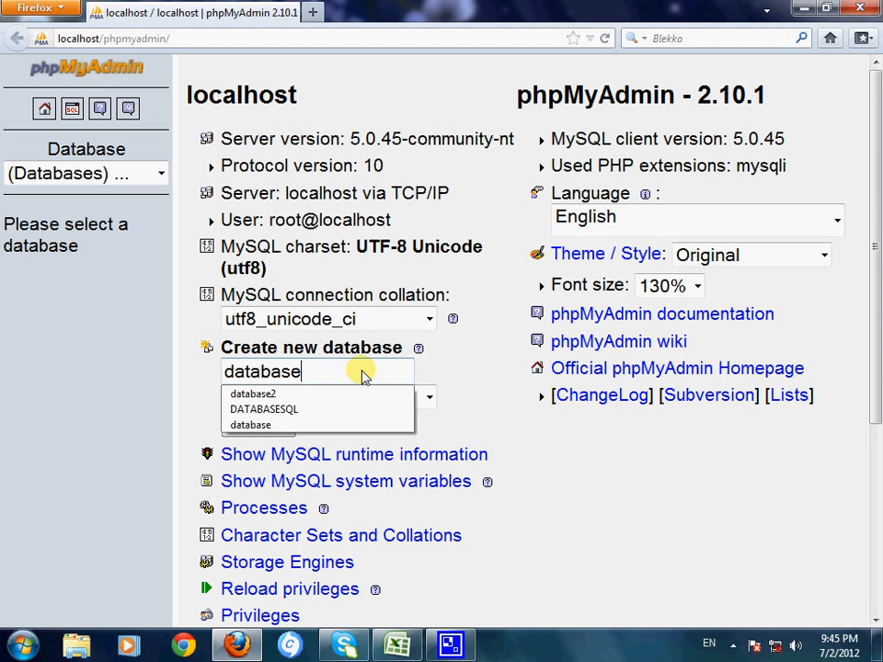
{"action": "type", "text": "sql"}
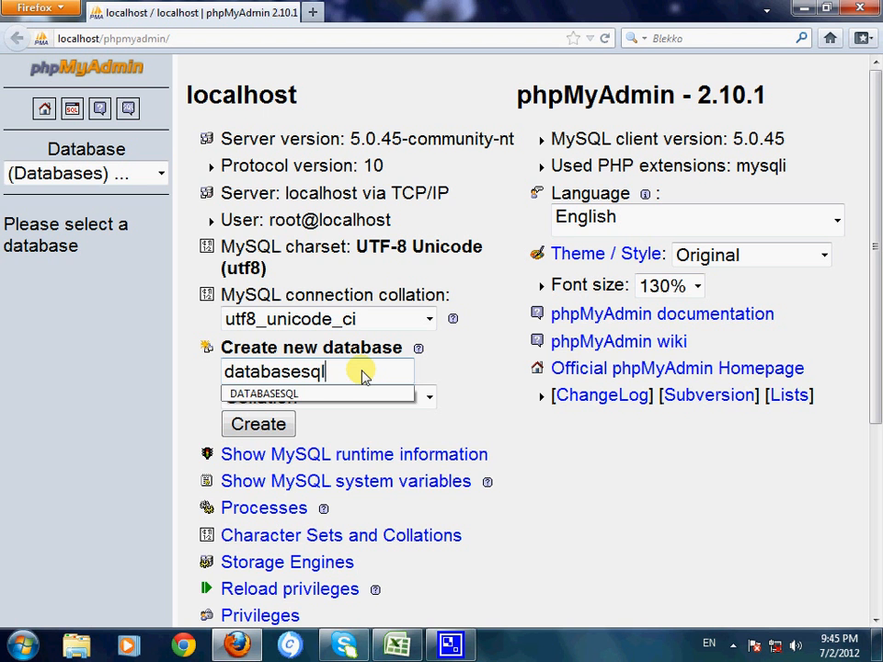
{"action": "type", "text": "3"}
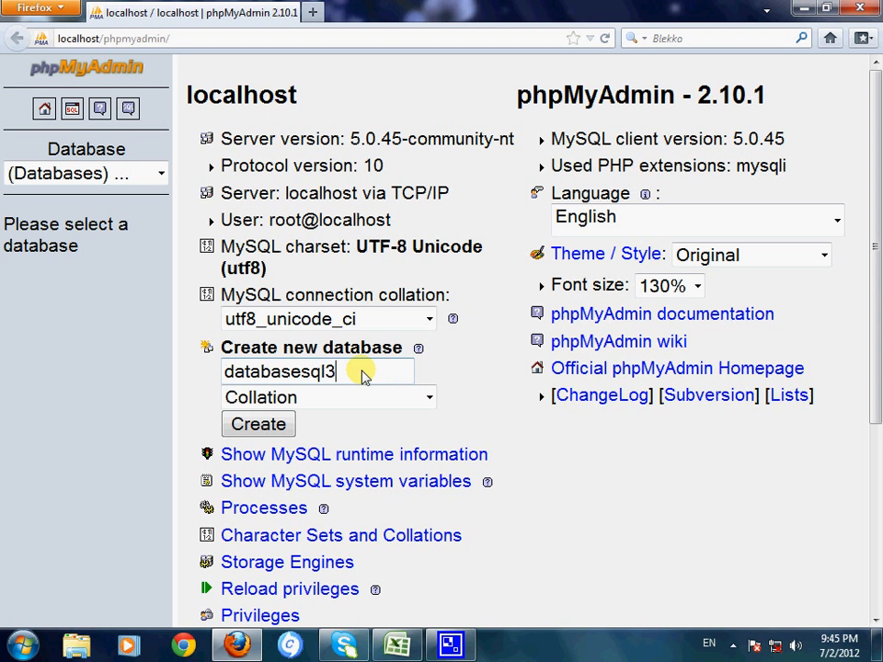
{"action": "left_click", "coordinate": [259, 426]}
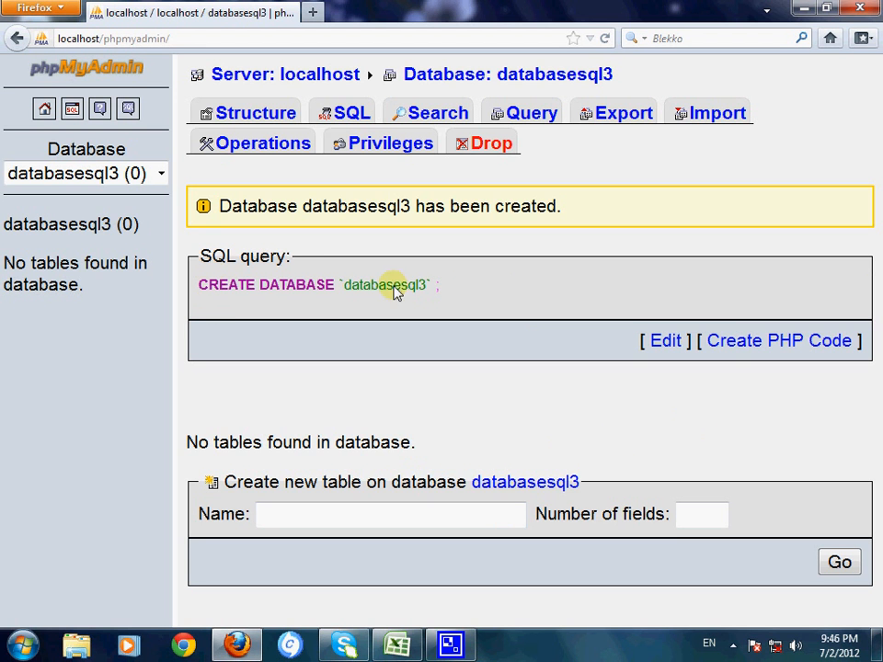
{"action": "left_click_drag", "start_coordinate": [436, 289], "coordinate": [179, 282]}
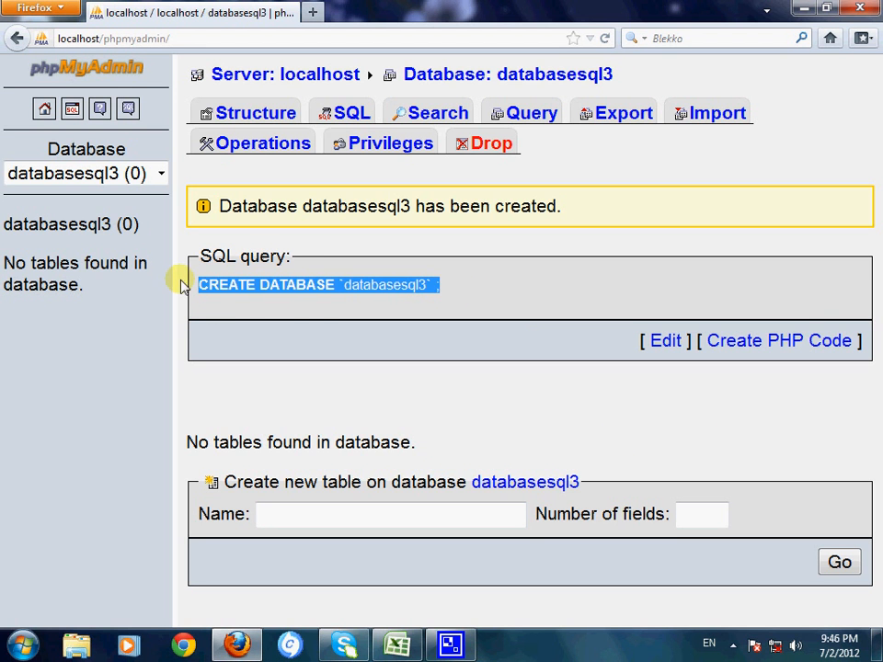
{"action": "left_click", "coordinate": [304, 307]}
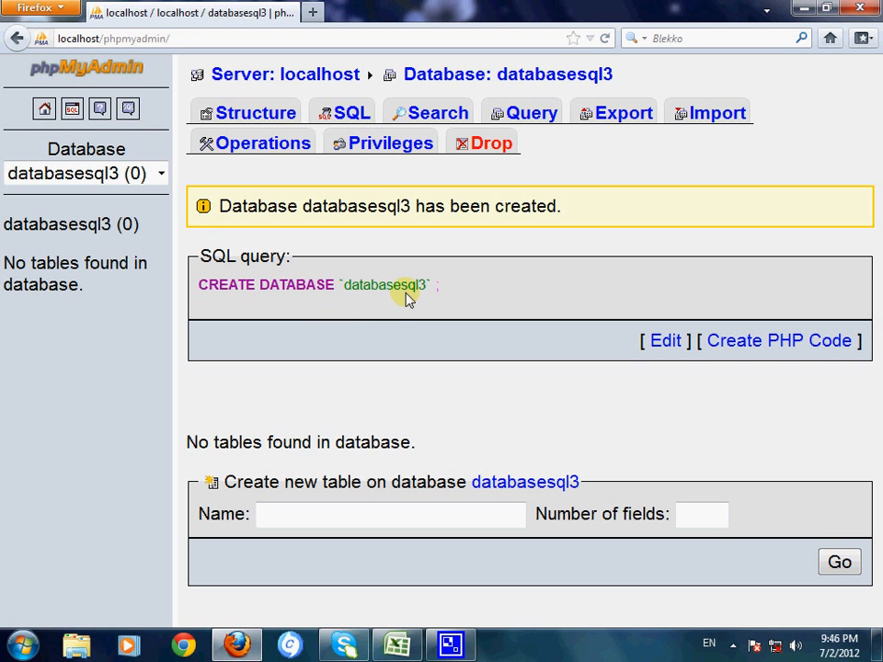
Step: Enter a person's first name as the name of the new table in databasesql3
{"action": "left_click", "coordinate": [277, 520]}
{"action": "left_click", "coordinate": [282, 521]}
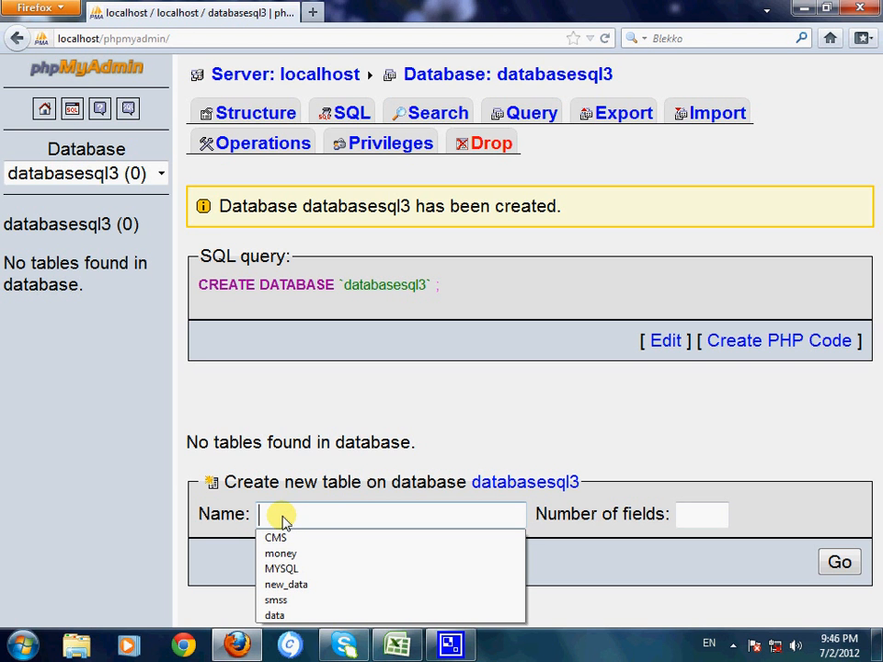
{"action": "type", "text": "manik"}
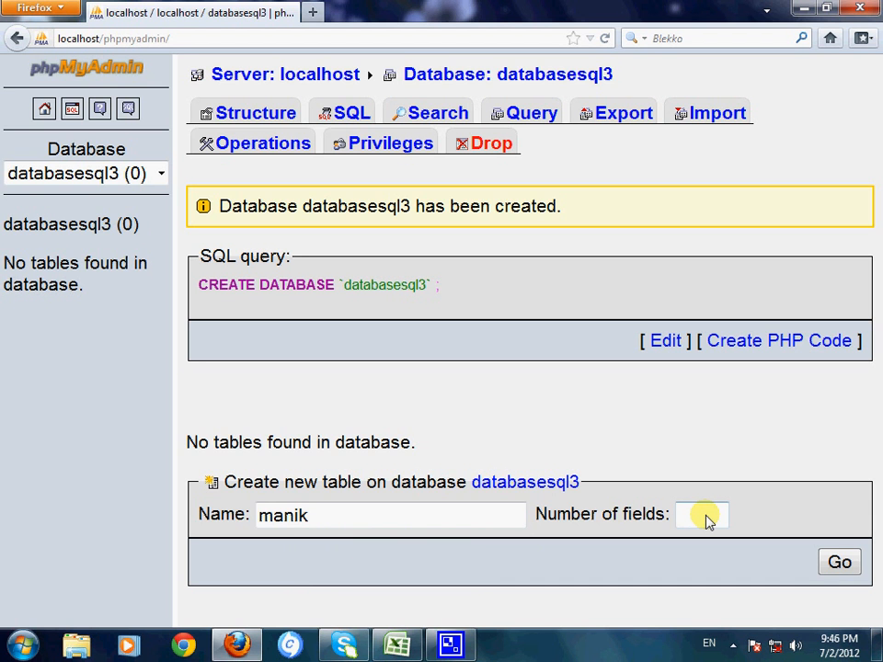
Step: Examine the MONTH and MONEY columns in the desktop CSV file in Notepad and in the Excel workbook
{"action": "left_click", "coordinate": [238, 644]}
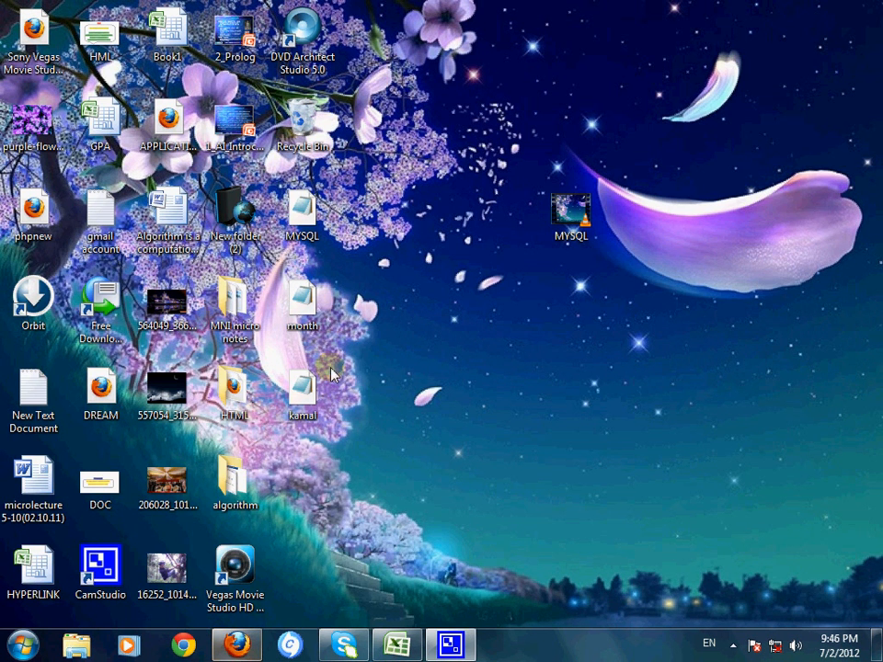
{"action": "double_click", "coordinate": [304, 386]}
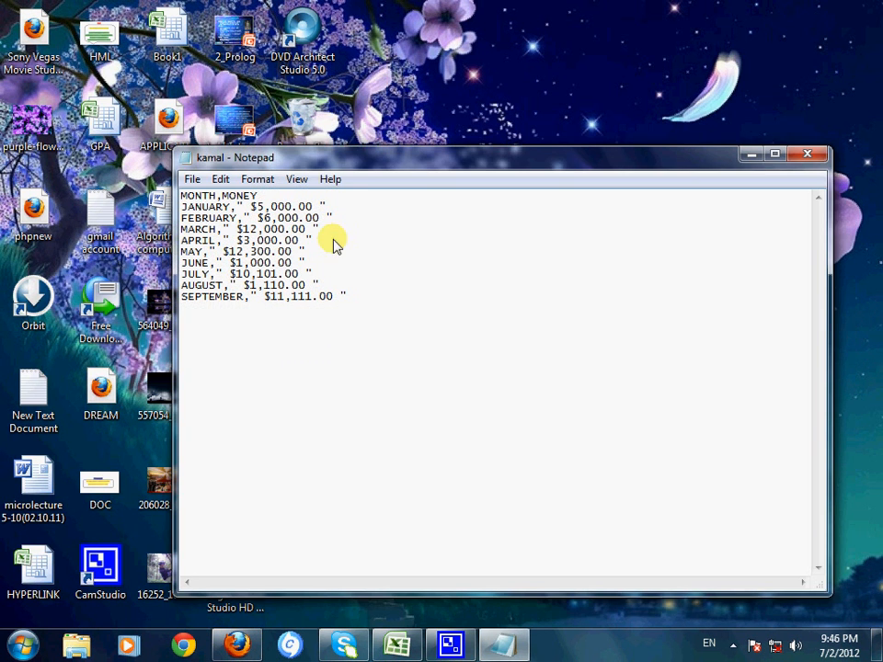
{"action": "double_click", "coordinate": [366, 165]}
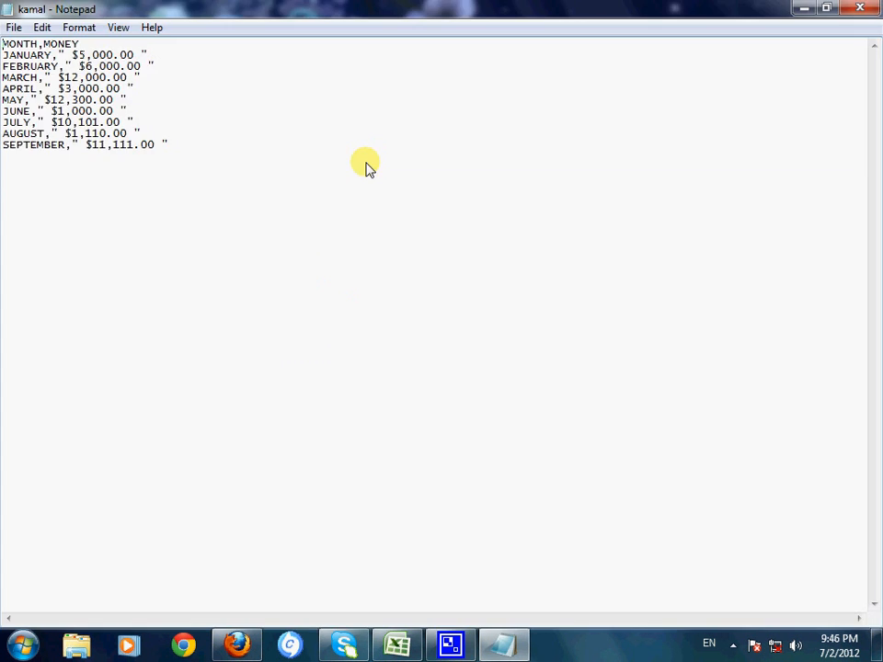
{"action": "double_click", "coordinate": [193, 7]}
{"action": "left_click_drag", "start_coordinate": [223, 196], "coordinate": [182, 201]}
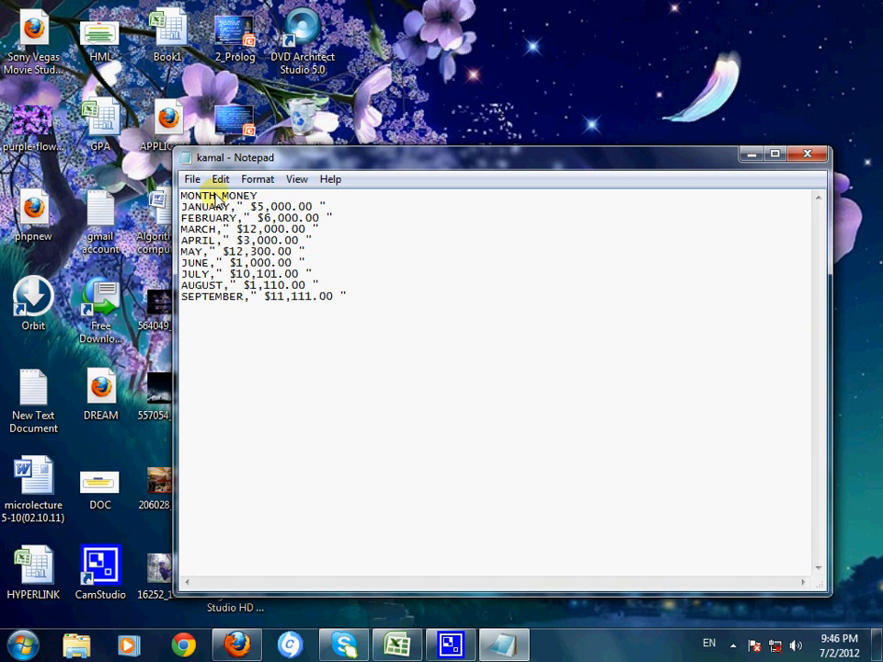
{"action": "left_click_drag", "start_coordinate": [217, 196], "coordinate": [170, 194]}
{"action": "left_click_drag", "start_coordinate": [261, 196], "coordinate": [219, 195]}
{"action": "left_click", "coordinate": [504, 248]}
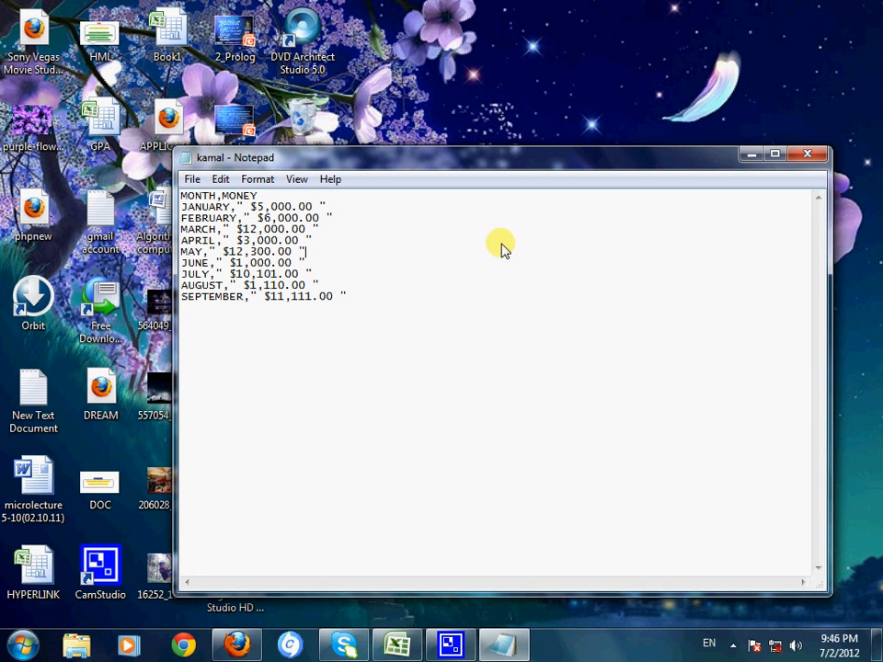
{"action": "left_click", "coordinate": [296, 179]}
{"action": "left_click", "coordinate": [295, 184]}
{"action": "left_click", "coordinate": [748, 155]}
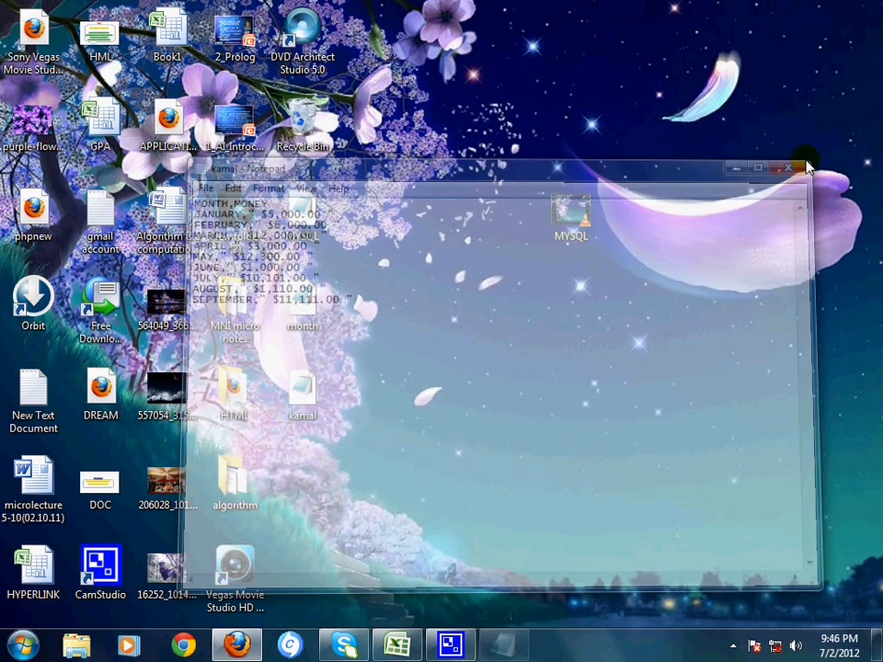
{"action": "left_click", "coordinate": [406, 647]}
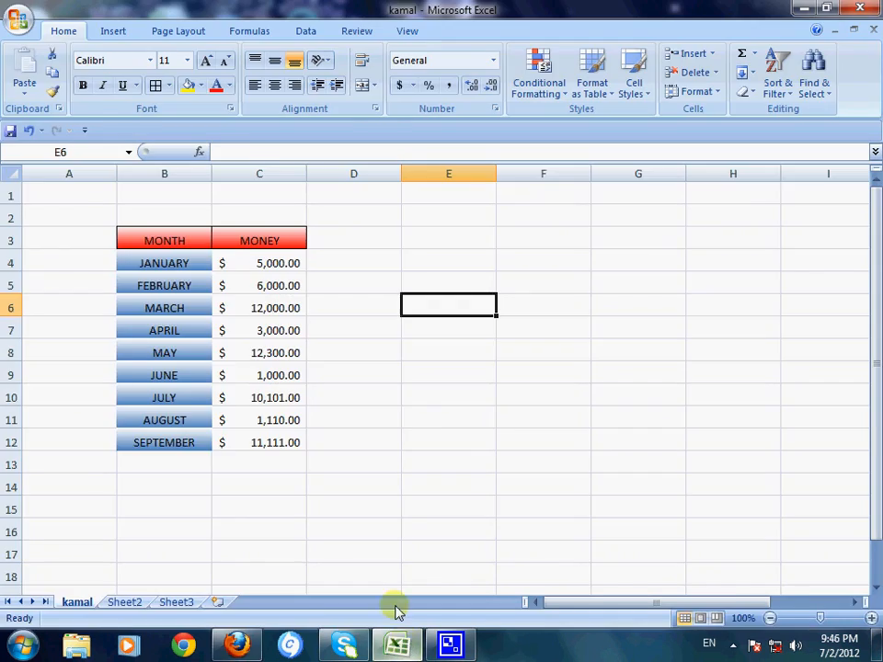
{"action": "left_click", "coordinate": [397, 646]}
Step: Switch back to phpMyAdmin in Firefox, set the new table's number of fields to 2 and proceed to the field definitions
{"action": "left_click", "coordinate": [244, 646]}
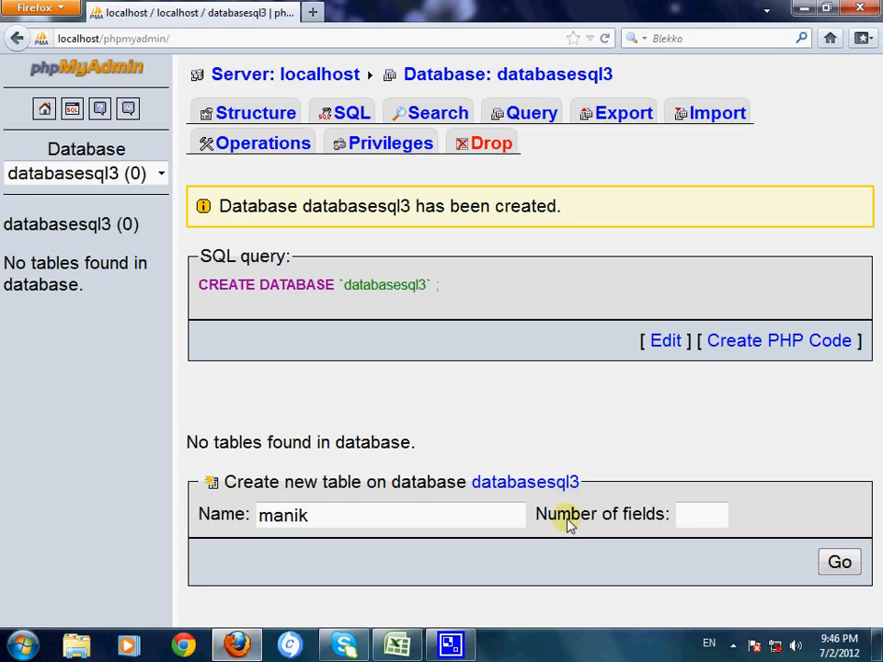
{"action": "left_click", "coordinate": [692, 516]}
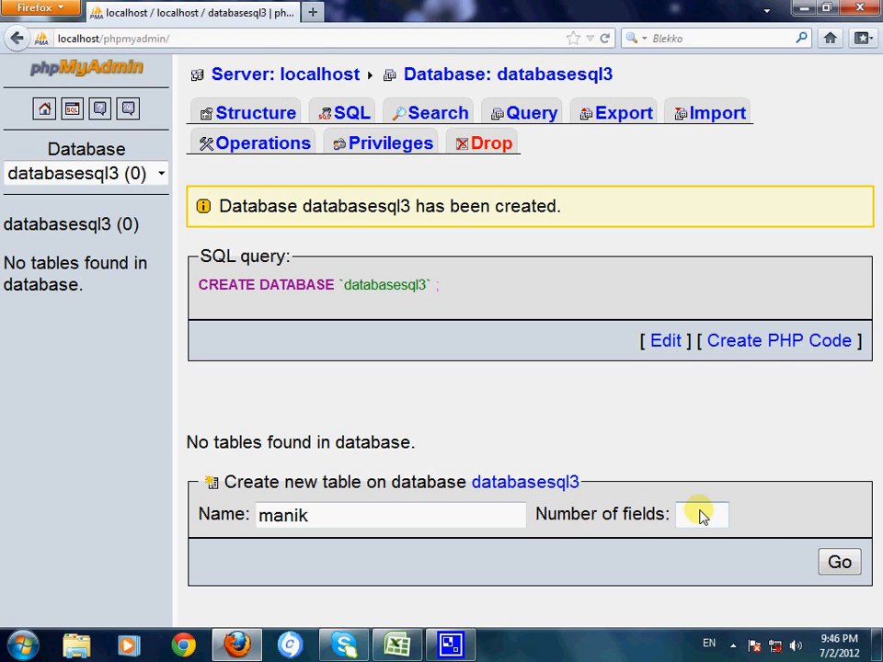
{"action": "type", "text": "2"}
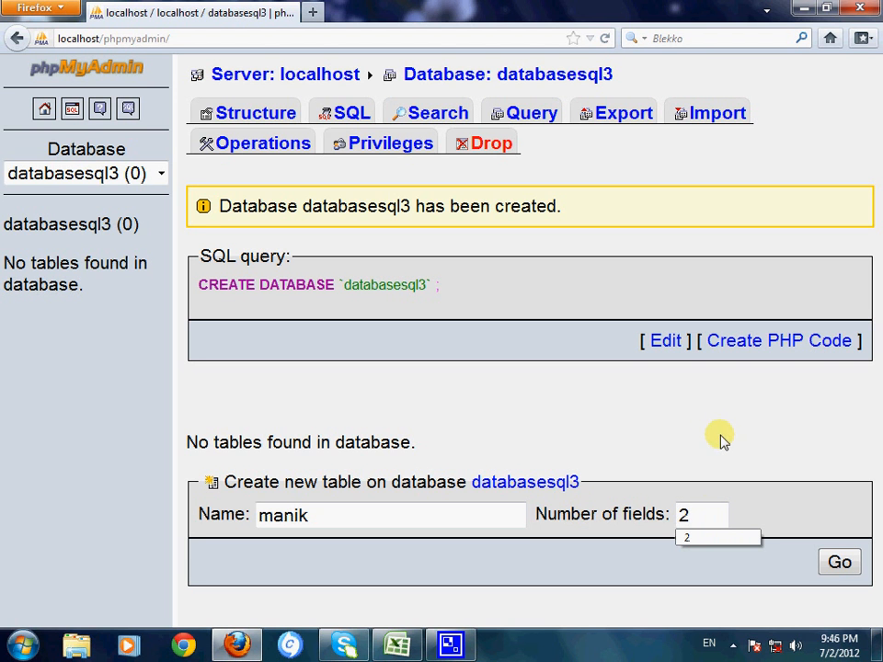
{"action": "left_click", "coordinate": [837, 565]}
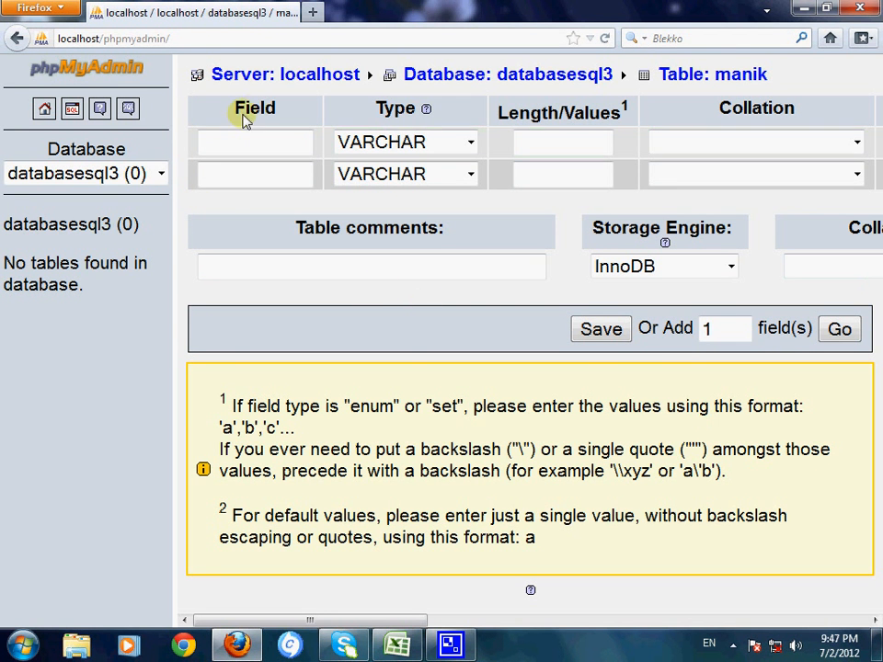
Step: Name the new table's first field MONTH and its second field MONEY
{"action": "left_click", "coordinate": [296, 154]}
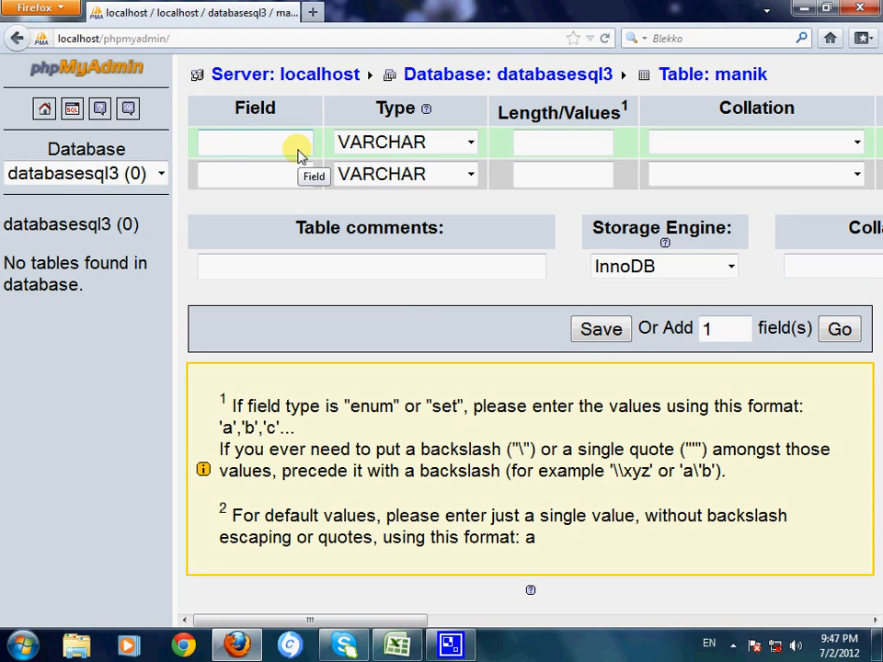
{"action": "type", "text": "month"}
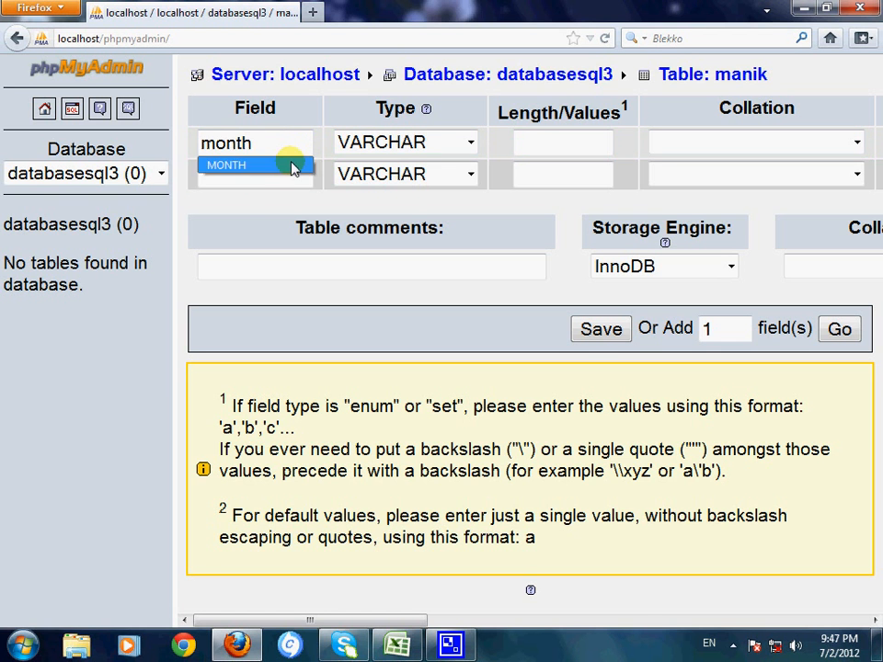
{"action": "left_click", "coordinate": [293, 165]}
{"action": "left_click", "coordinate": [252, 177]}
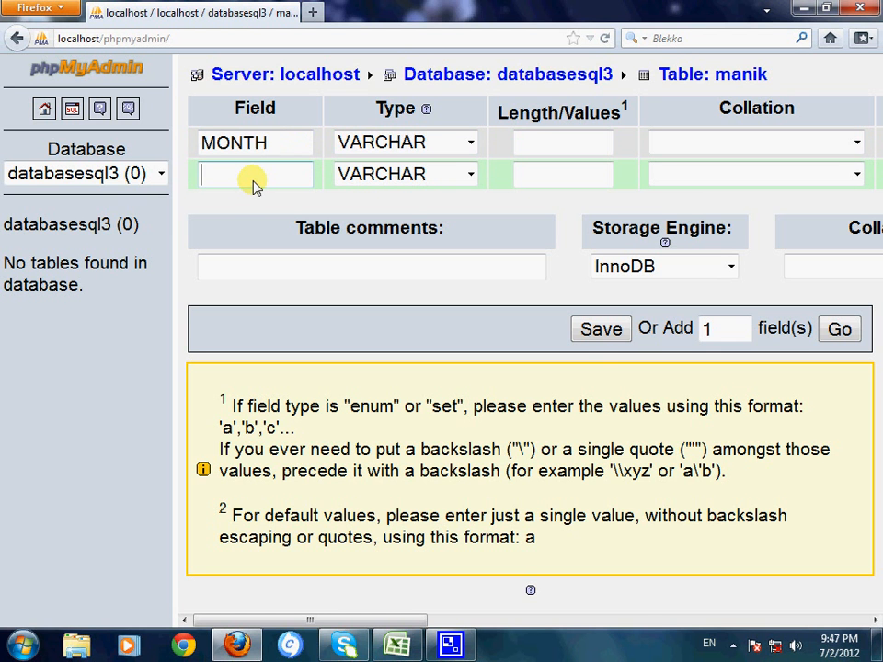
{"action": "type", "text": "mon"}
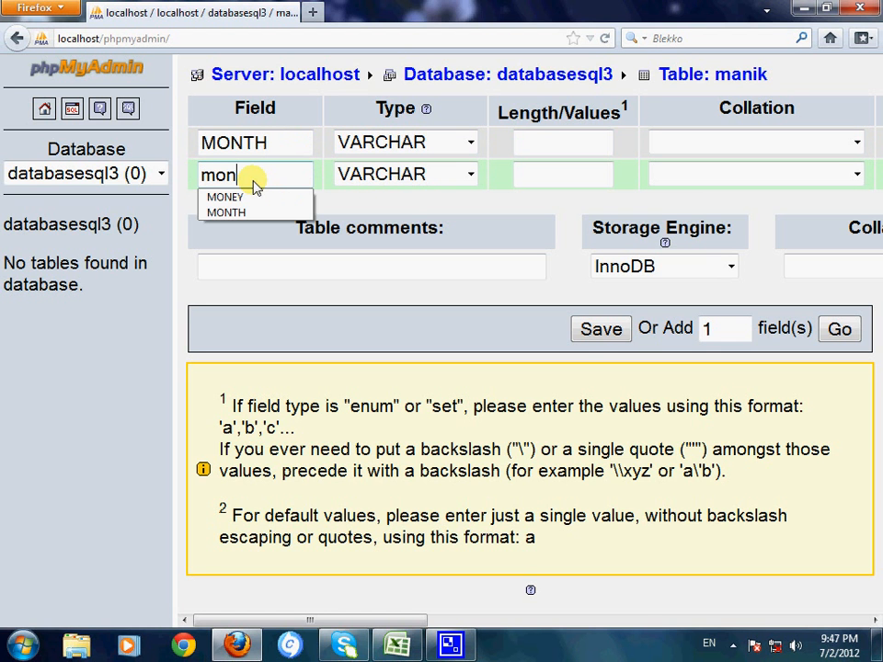
{"action": "type", "text": "ey"}
{"action": "left_click", "coordinate": [247, 199]}
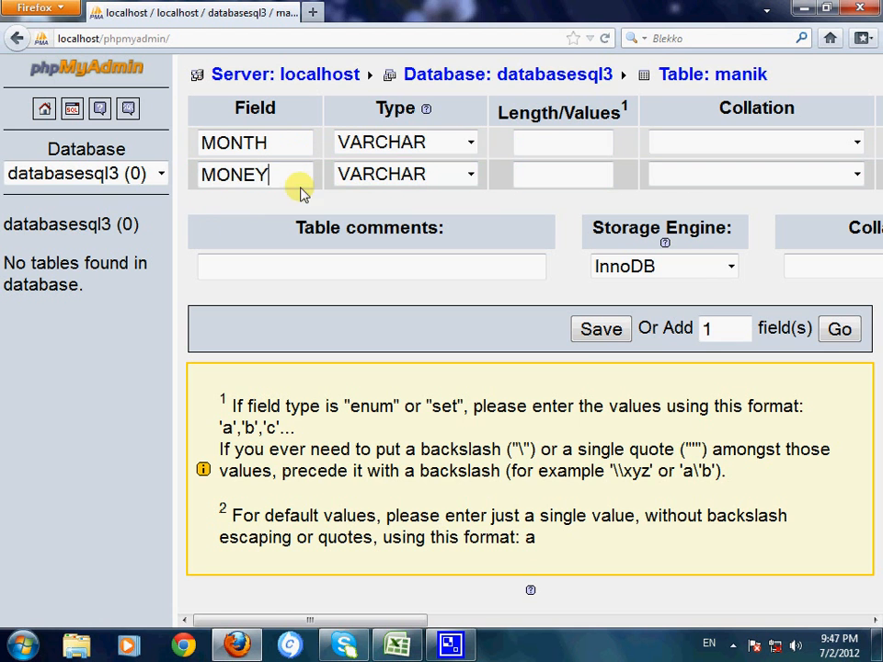
Step: Define both fields as VARCHAR with a length of 20 and save the new table
{"action": "left_click", "coordinate": [410, 159]}
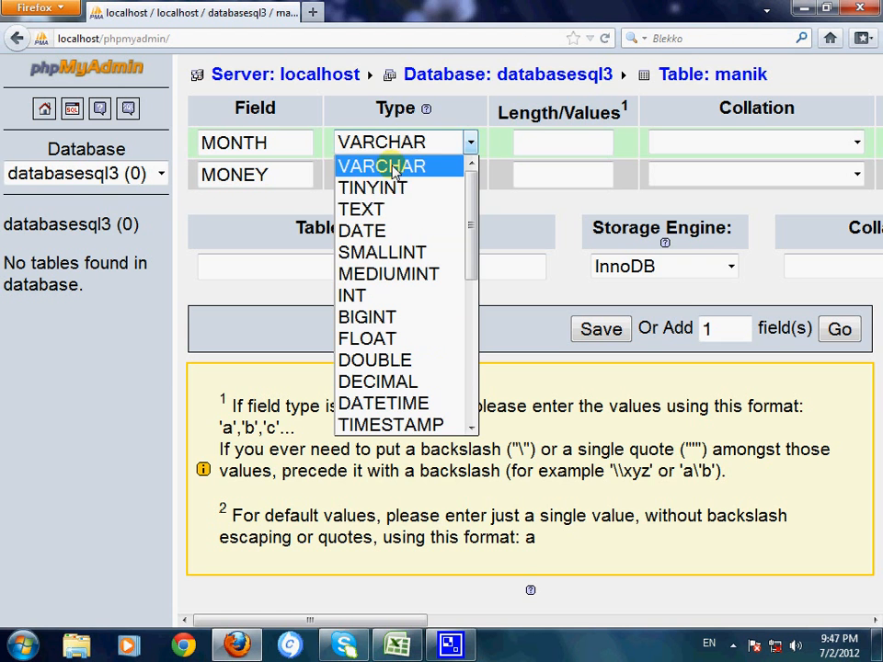
{"action": "left_click", "coordinate": [394, 166]}
{"action": "left_click", "coordinate": [546, 146]}
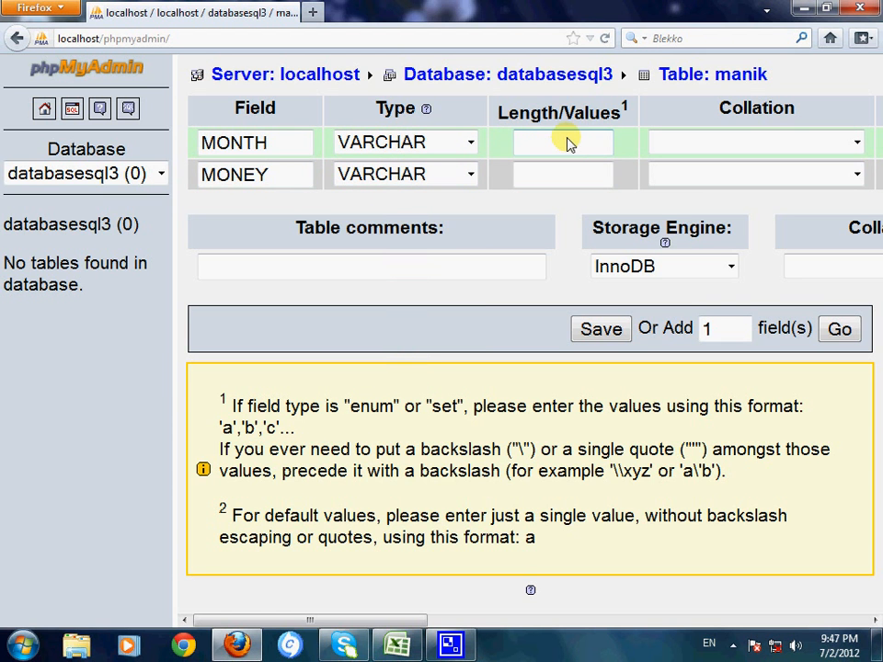
{"action": "left_click", "coordinate": [568, 143]}
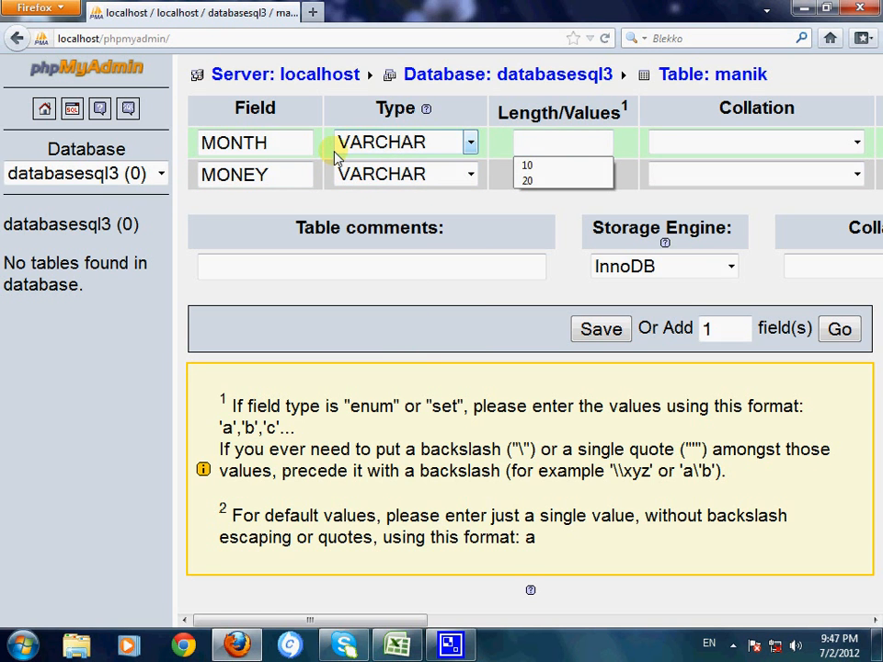
{"action": "left_click", "coordinate": [520, 141]}
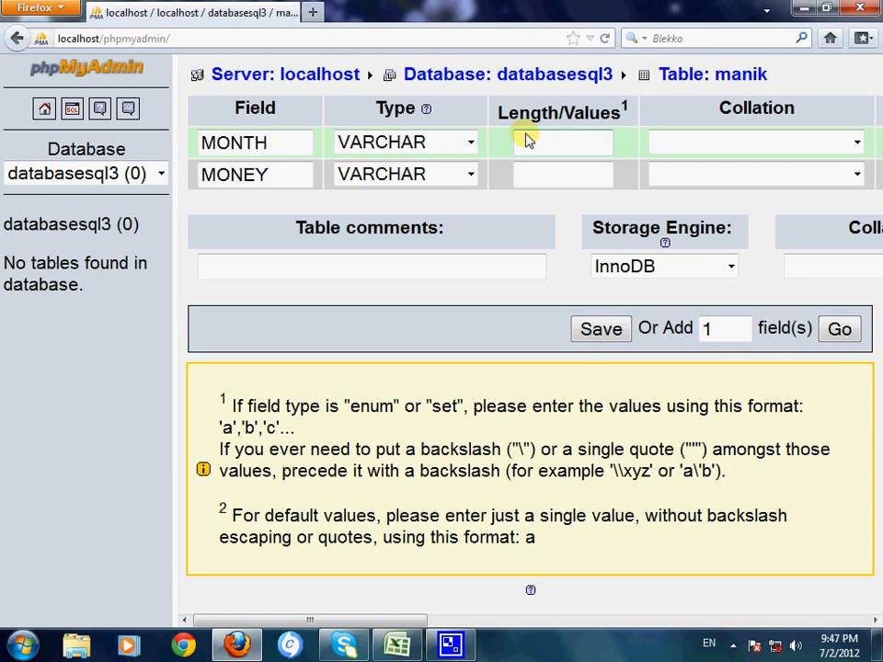
{"action": "type", "text": "20"}
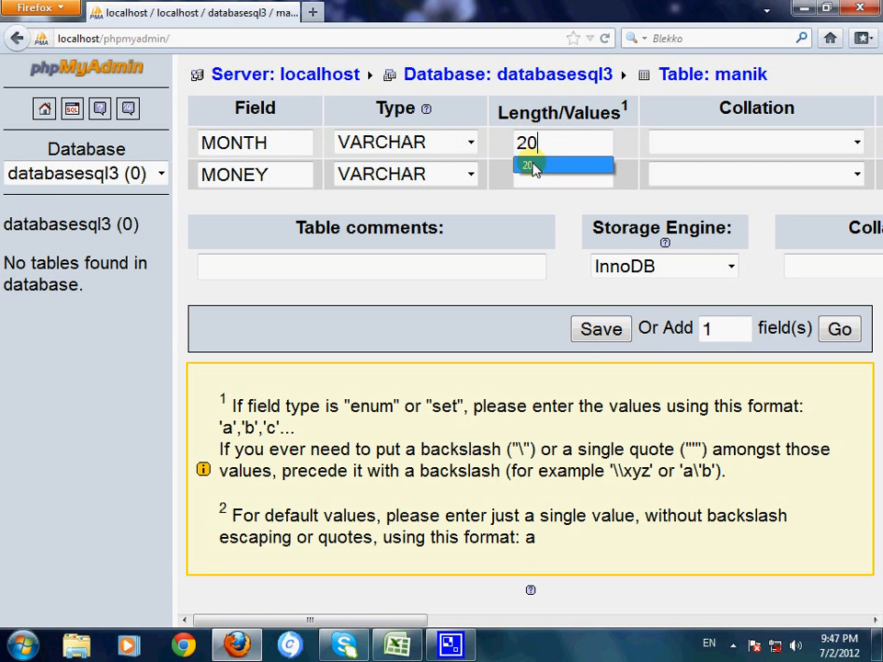
{"action": "left_click", "coordinate": [541, 176]}
{"action": "left_click", "coordinate": [547, 214]}
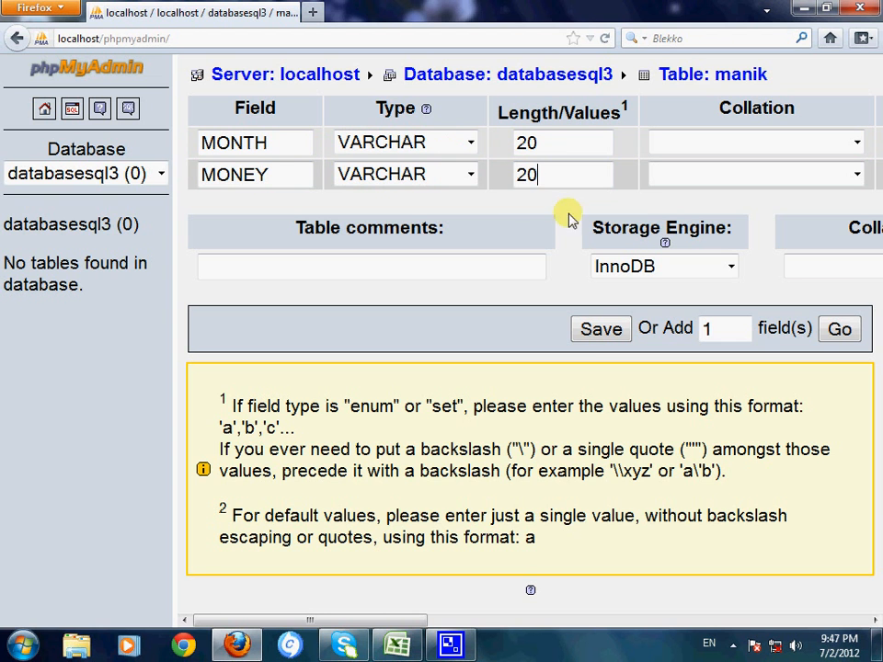
{"action": "left_click", "coordinate": [583, 339]}
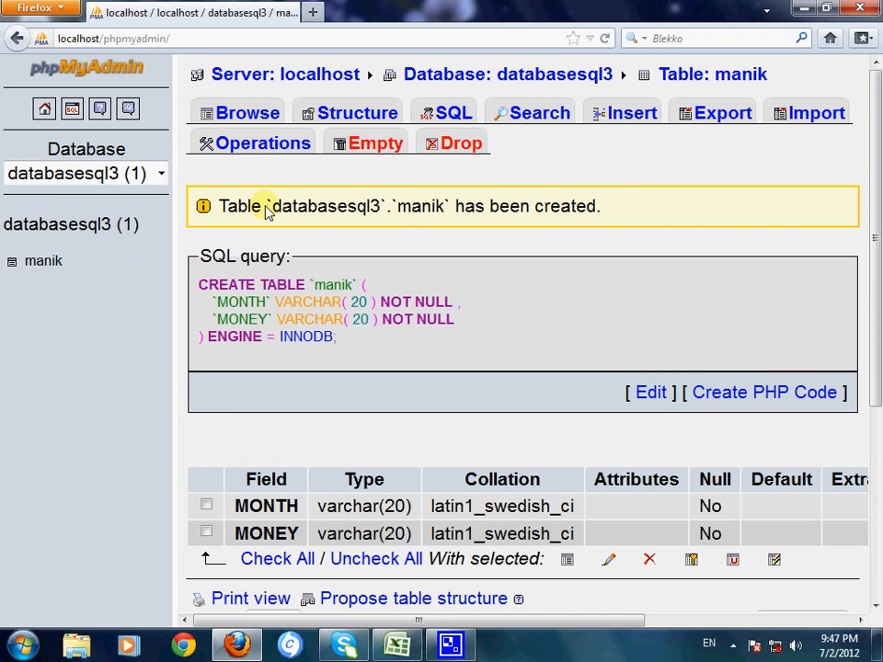
Step: Review the table's SQL creation query and the structure of its MONTH and MONEY fields
{"action": "double_click", "coordinate": [351, 291]}
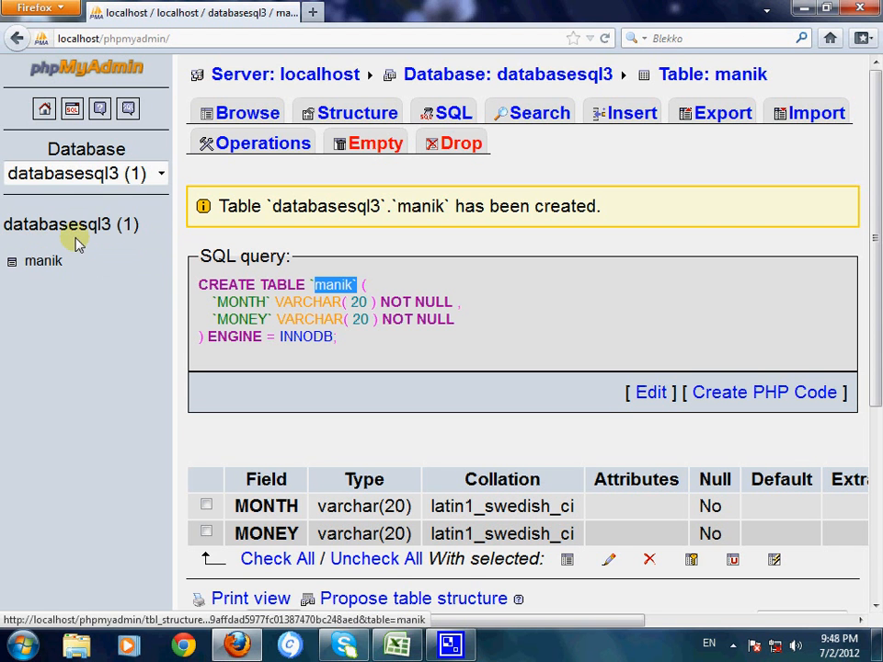
{"action": "left_click", "coordinate": [122, 359]}
{"action": "left_click", "coordinate": [473, 343]}
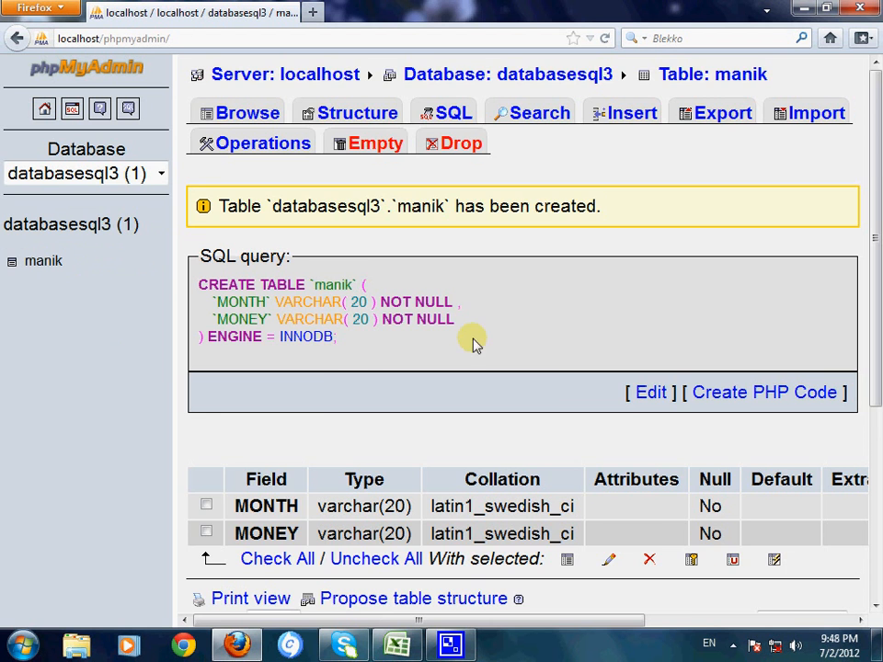
{"action": "scroll", "coordinate": [467, 355], "scroll_direction": "down", "scroll_amount": 3}
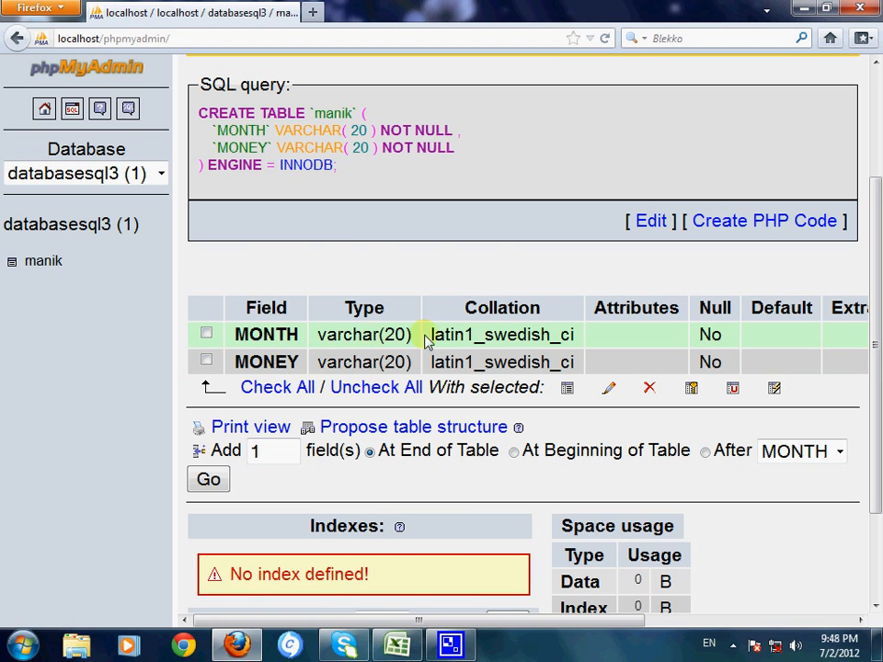
{"action": "scroll", "coordinate": [878, 197], "scroll_direction": "up", "scroll_amount": 3}
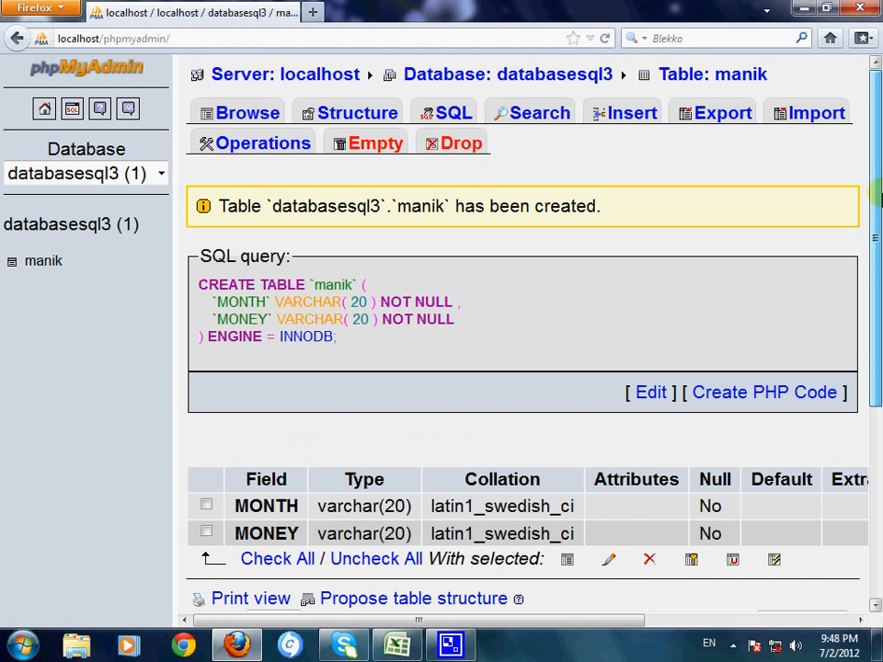
{"action": "left_click", "coordinate": [237, 109]}
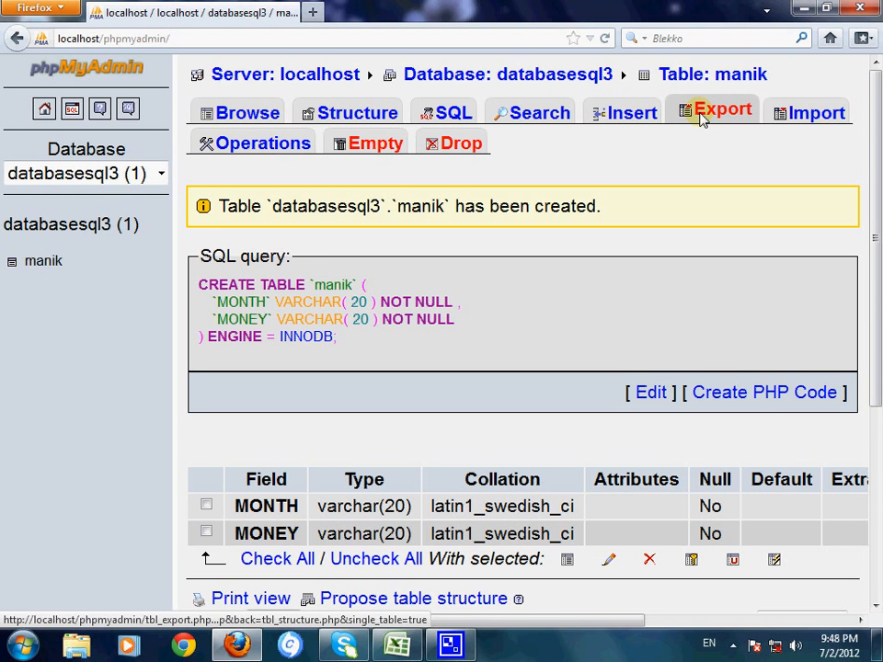
Step: Start an import into the new table and choose the desktop CSV file named with a person's first name
{"action": "left_click", "coordinate": [801, 119]}
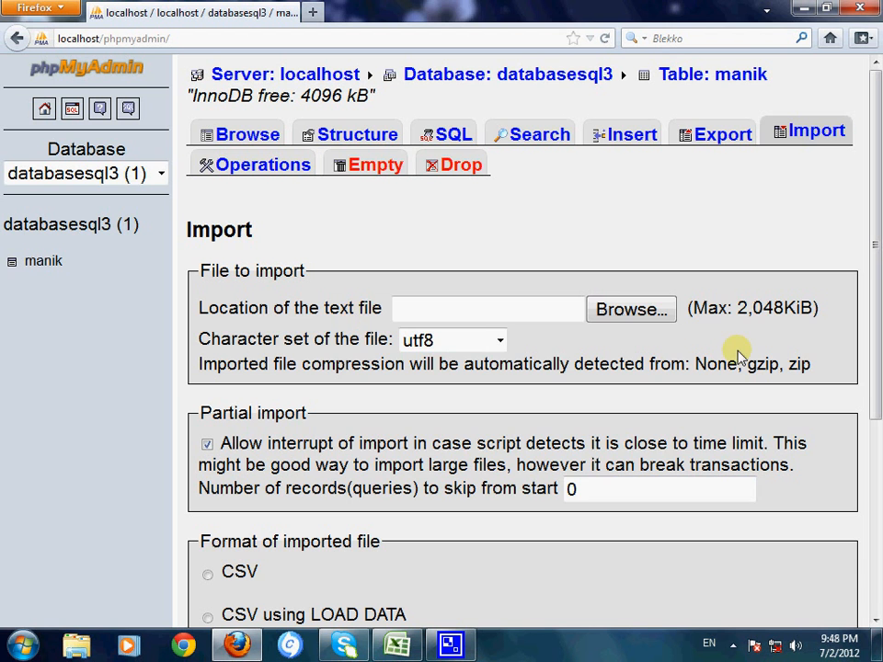
{"action": "left_click", "coordinate": [636, 318]}
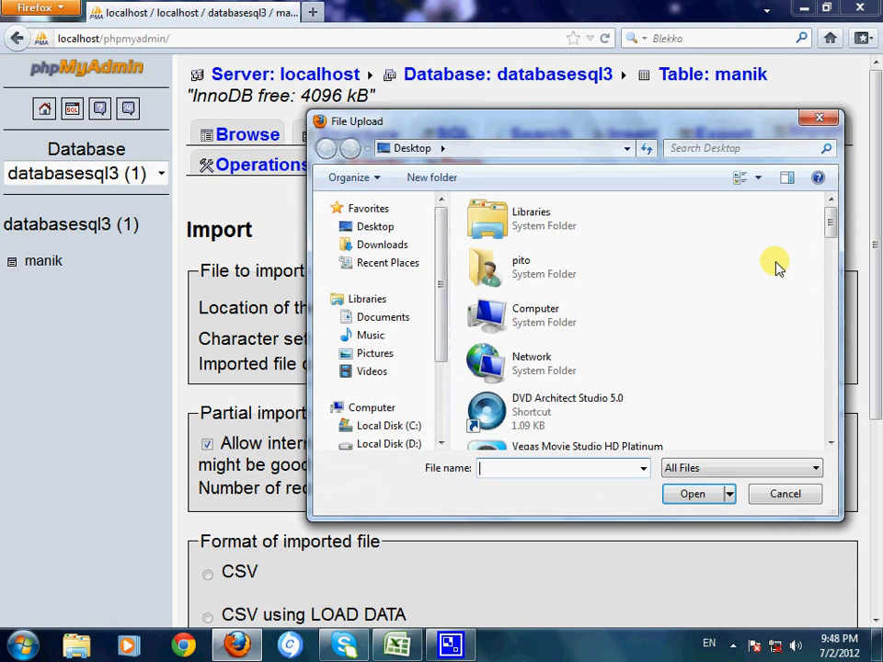
{"action": "left_click_drag", "start_coordinate": [831, 223], "coordinate": [847, 392]}
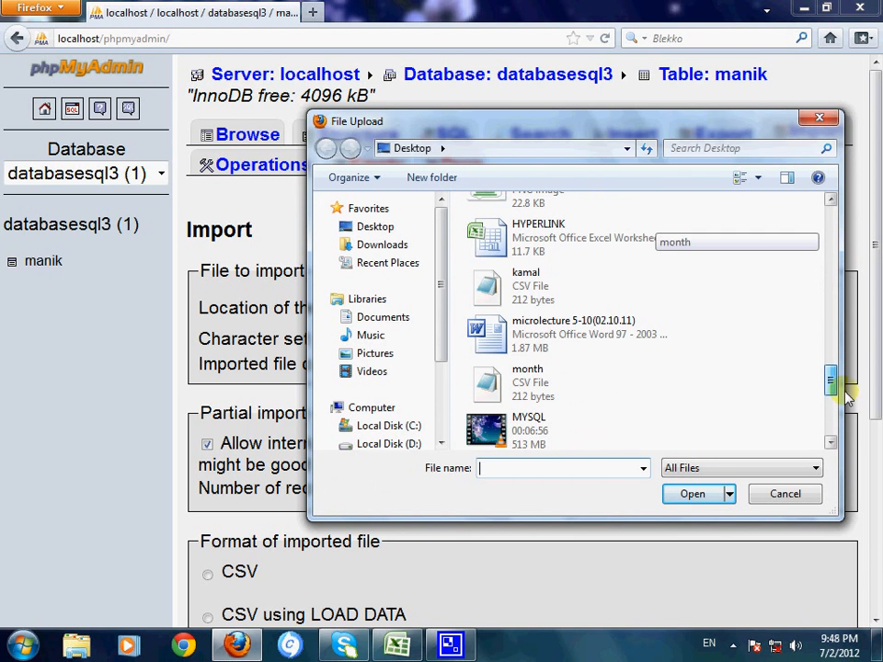
{"action": "double_click", "coordinate": [521, 300]}
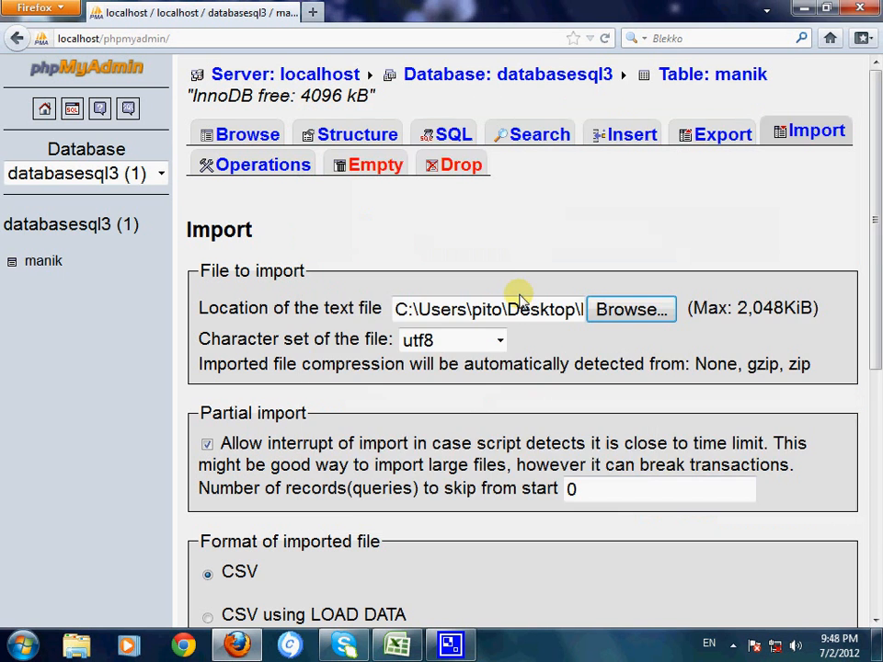
Step: Set the format of the imported file to CSV using LOAD DATA
{"action": "left_click_drag", "start_coordinate": [876, 278], "coordinate": [876, 397]}
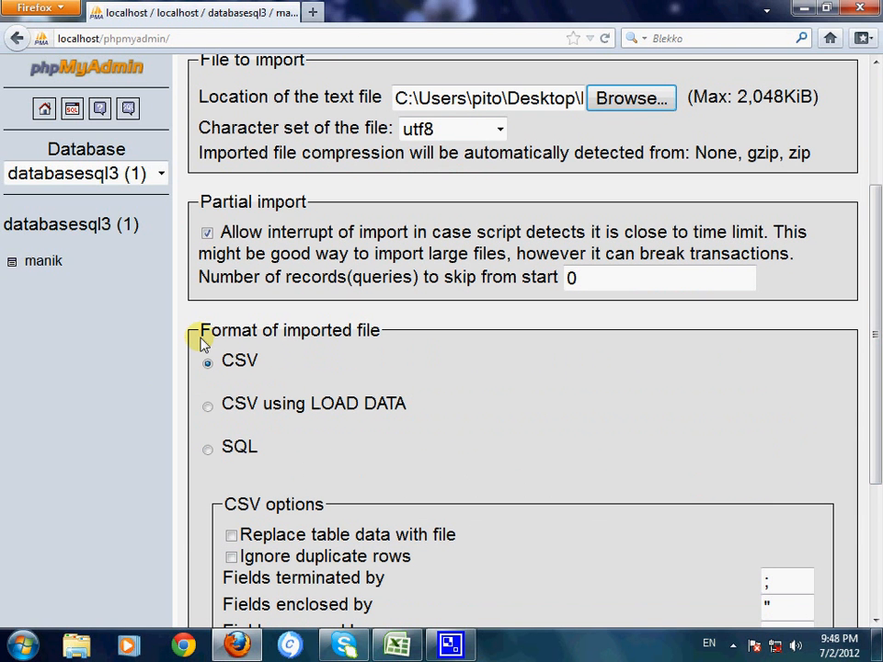
{"action": "left_click_drag", "start_coordinate": [208, 336], "coordinate": [345, 333]}
{"action": "left_click", "coordinate": [390, 335]}
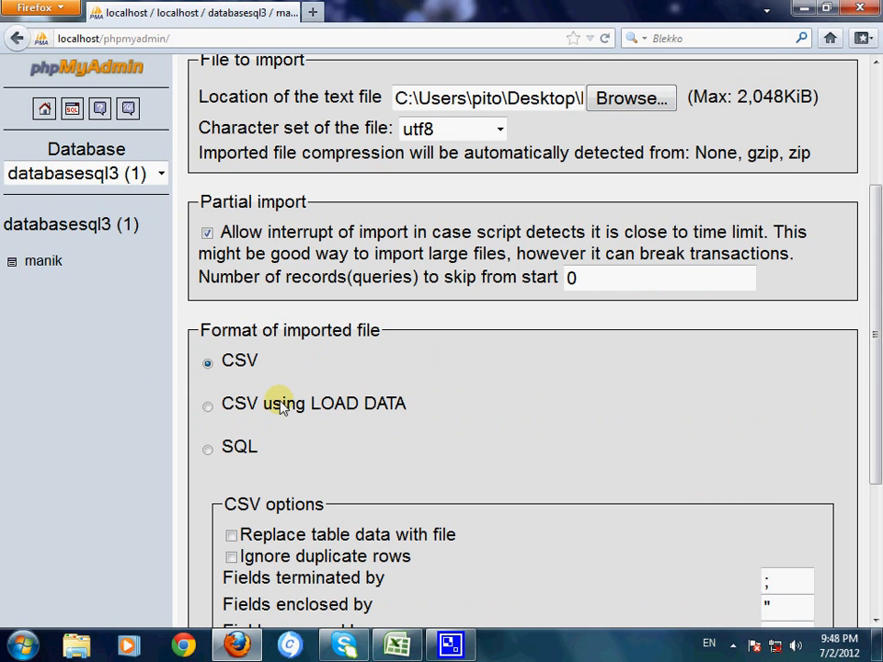
{"action": "left_click", "coordinate": [209, 408]}
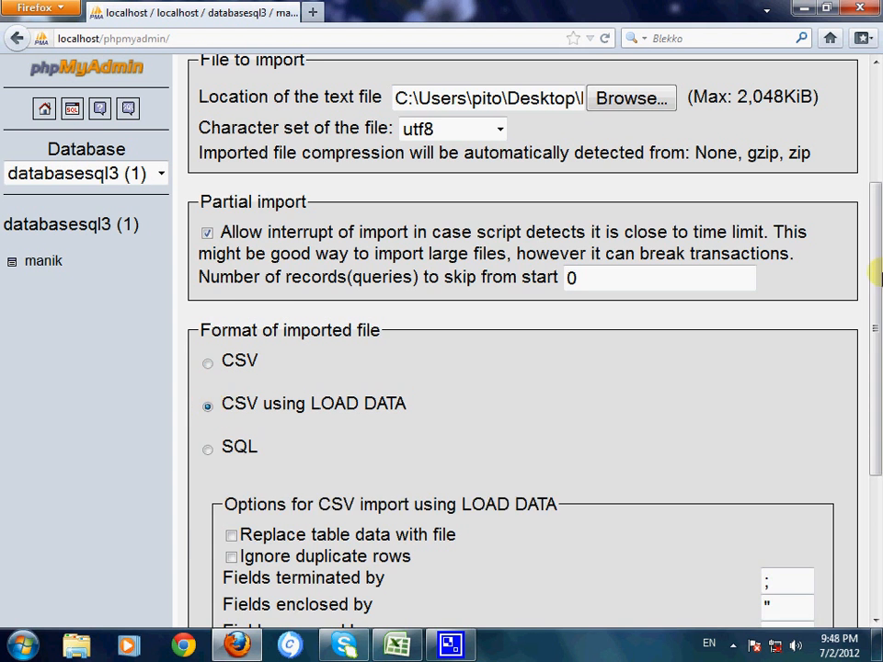
Step: Set the fields to be terminated by a comma and run the import
{"action": "scroll", "coordinate": [211, 411], "scroll_direction": "down", "scroll_amount": 5}
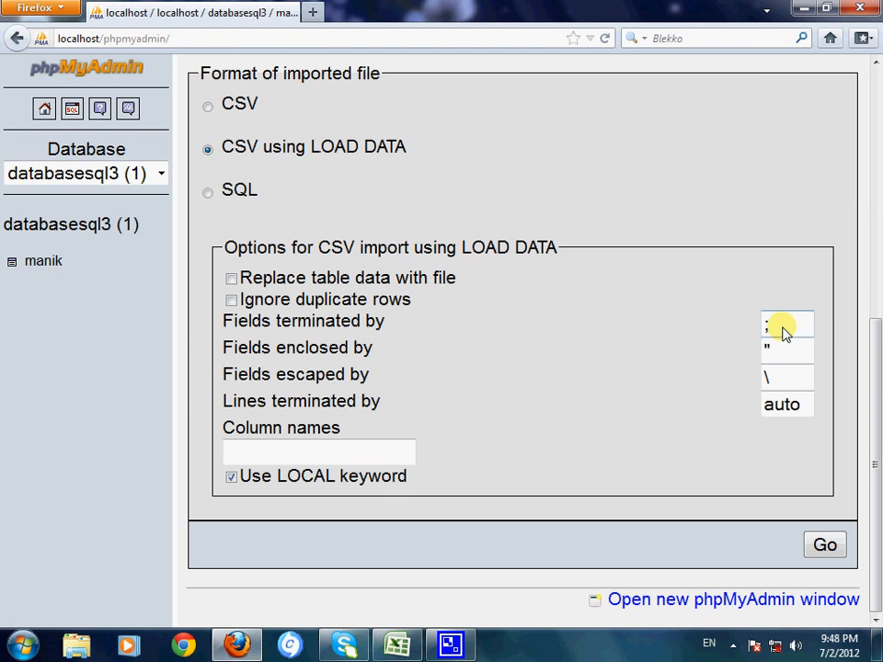
{"action": "left_click_drag", "start_coordinate": [783, 328], "coordinate": [735, 329]}
{"action": "key", "text": "BackSpace"}
{"action": "type", "text": ","}
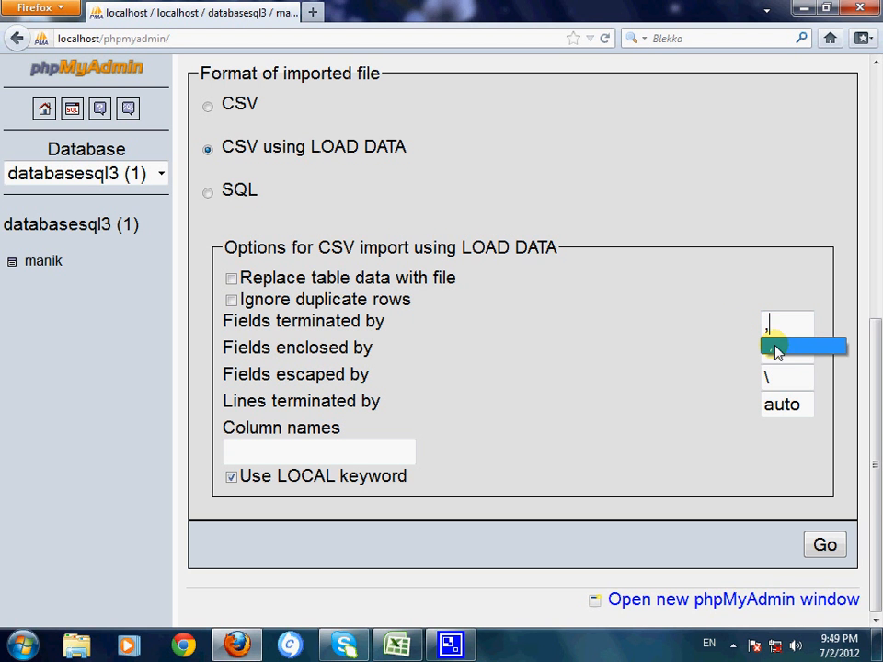
{"action": "left_click", "coordinate": [775, 346]}
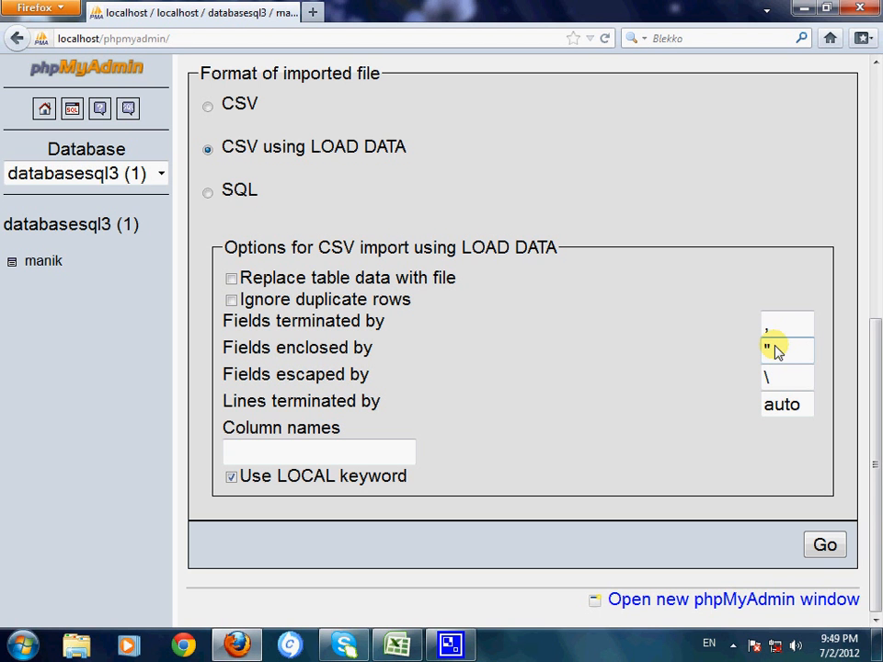
{"action": "key", "text": "BackSpace"}
{"action": "type", "text": ","}
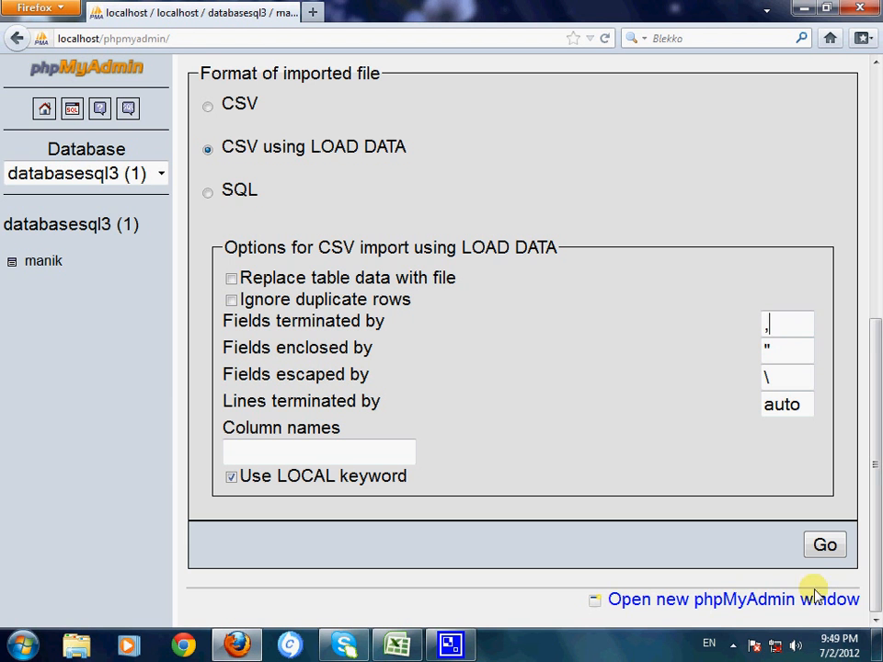
{"action": "left_click", "coordinate": [821, 549]}
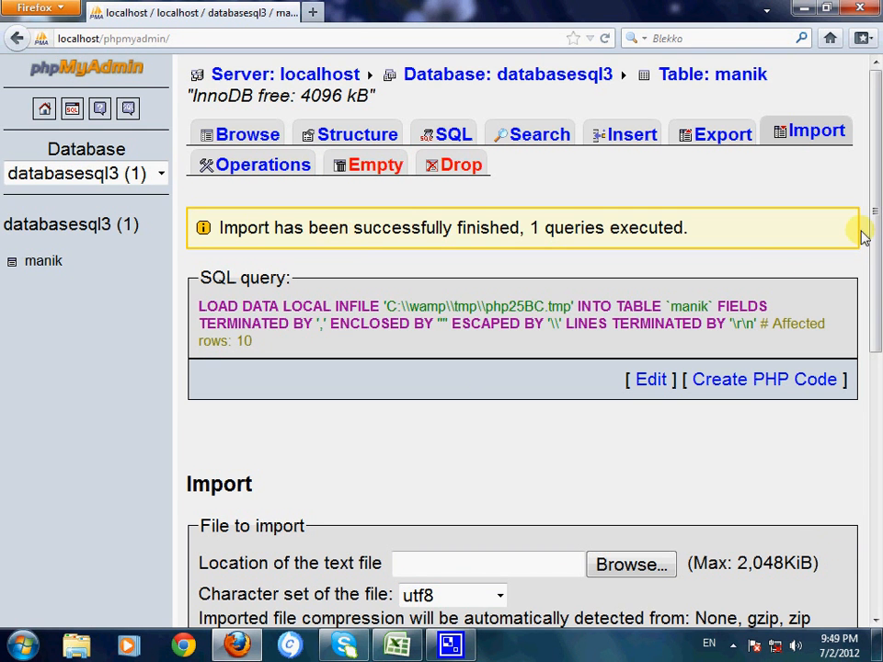
Step: Browse the table's records to examine the imported month and money rows
{"action": "left_click_drag", "start_coordinate": [874, 233], "coordinate": [878, 149]}
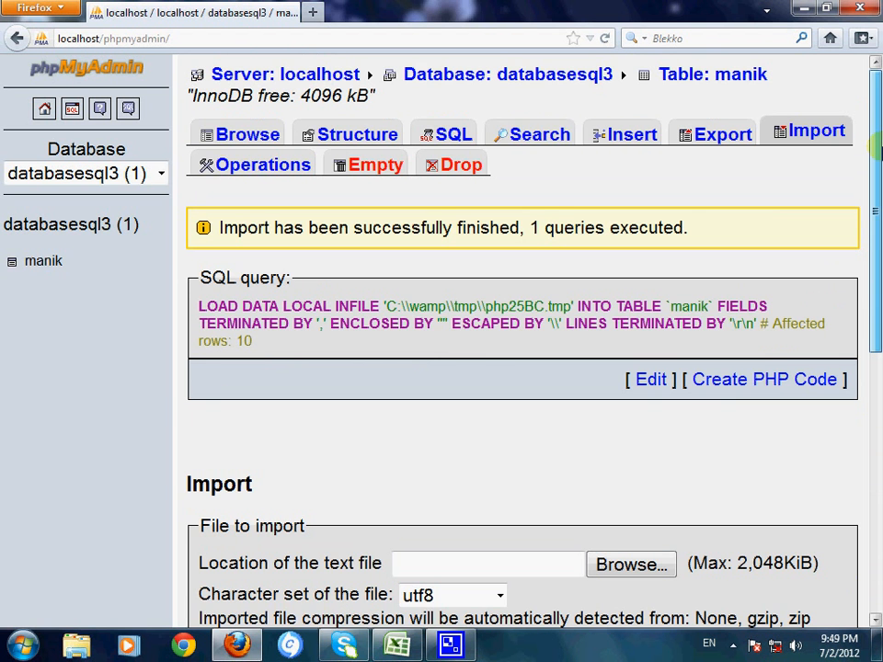
{"action": "left_click", "coordinate": [234, 143]}
{"action": "left_click_drag", "start_coordinate": [876, 189], "coordinate": [876, 604]}
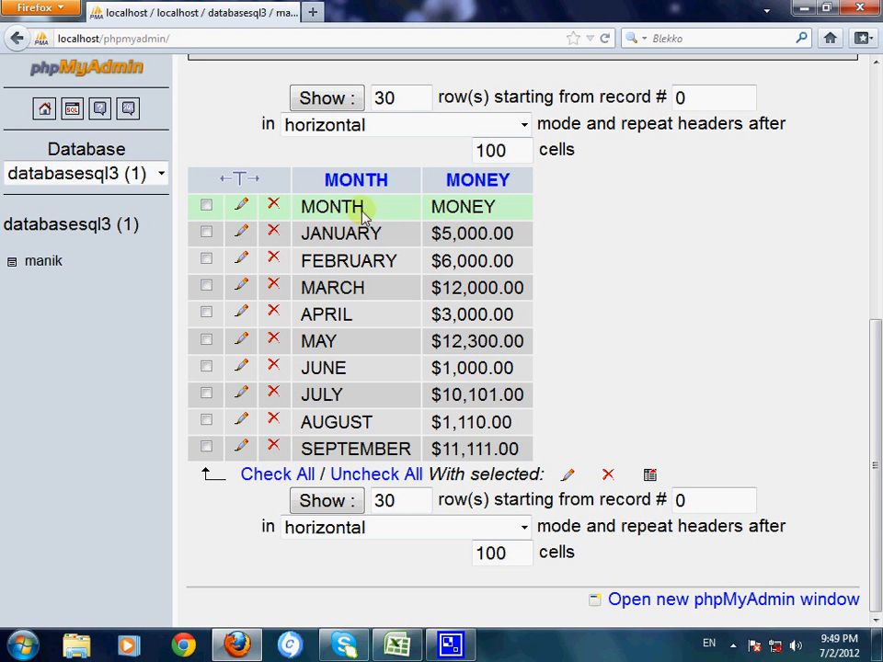
Step: Delete the imported header row containing MONTH and MONEY from the table
{"action": "left_click", "coordinate": [214, 206]}
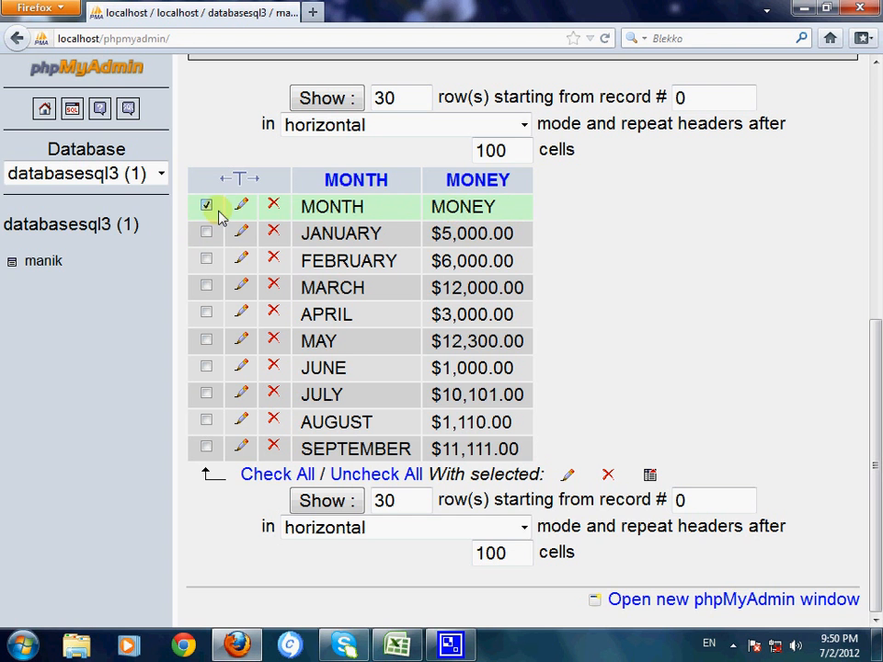
{"action": "left_click", "coordinate": [273, 204]}
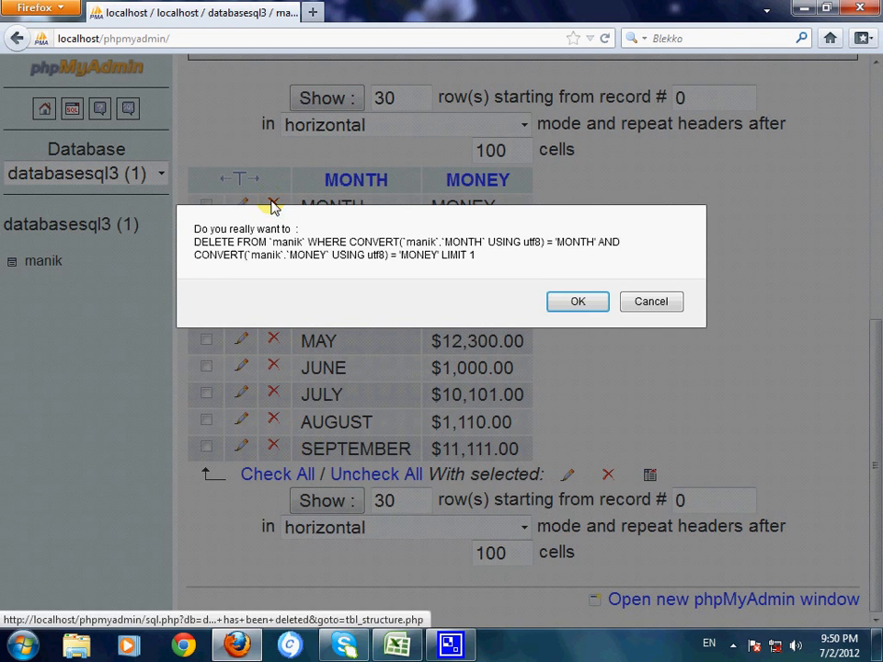
{"action": "left_click", "coordinate": [597, 303]}
{"action": "left_click", "coordinate": [876, 460]}
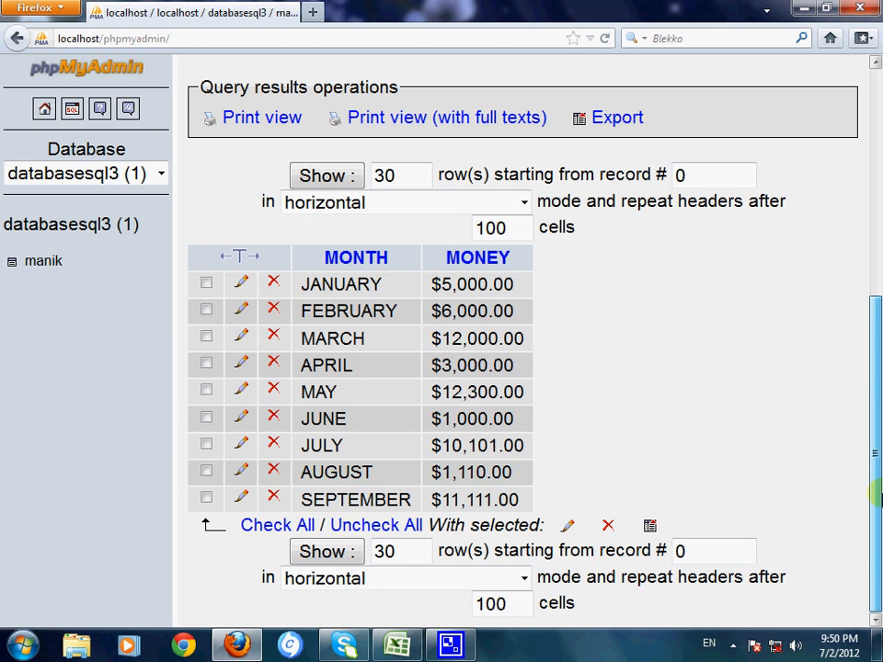
{"action": "left_click", "coordinate": [733, 645]}
{"action": "left_click", "coordinate": [705, 503]}
{"action": "left_click", "coordinate": [706, 504]}
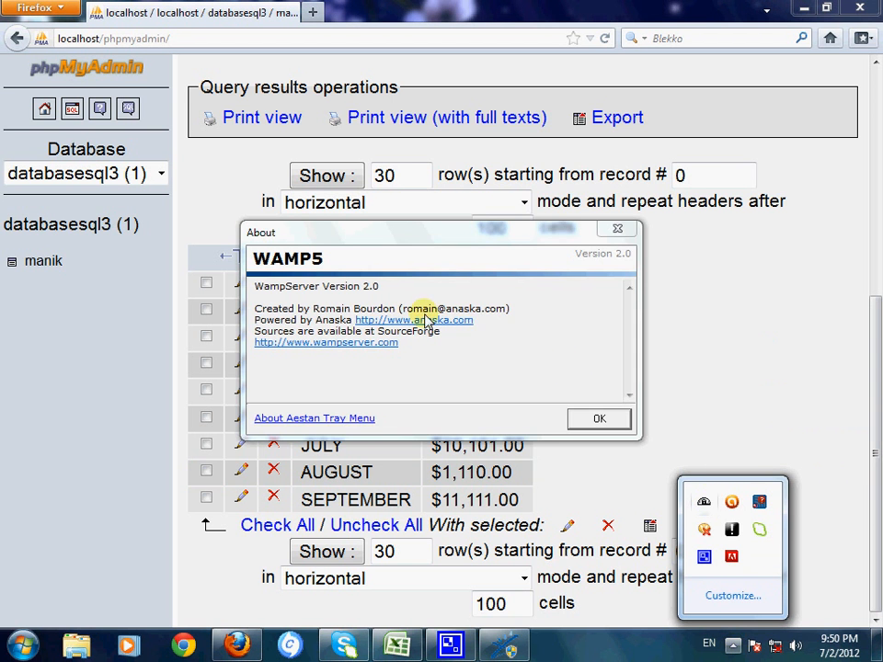
{"action": "left_click", "coordinate": [602, 420]}
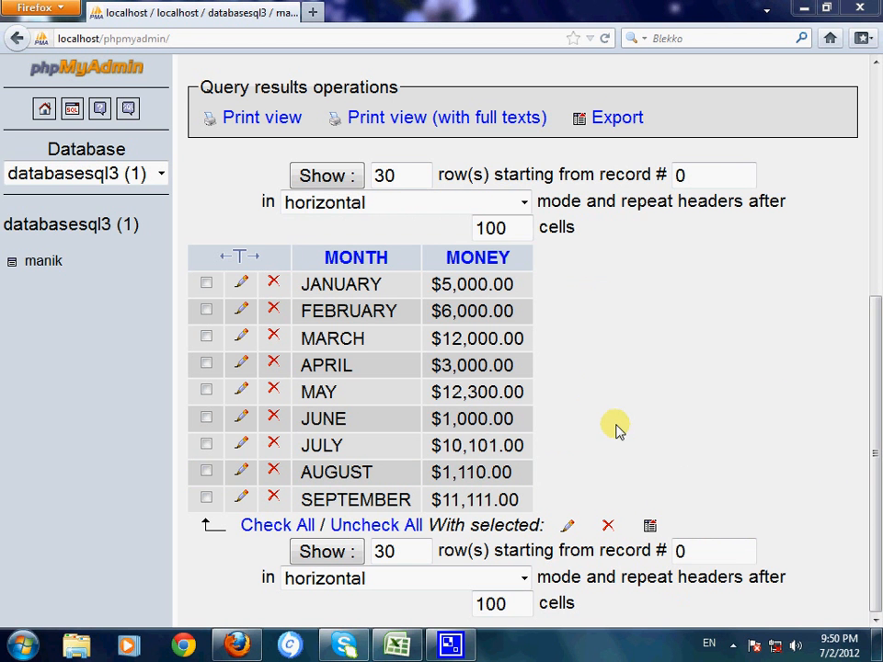
{"action": "left_click", "coordinate": [733, 644]}
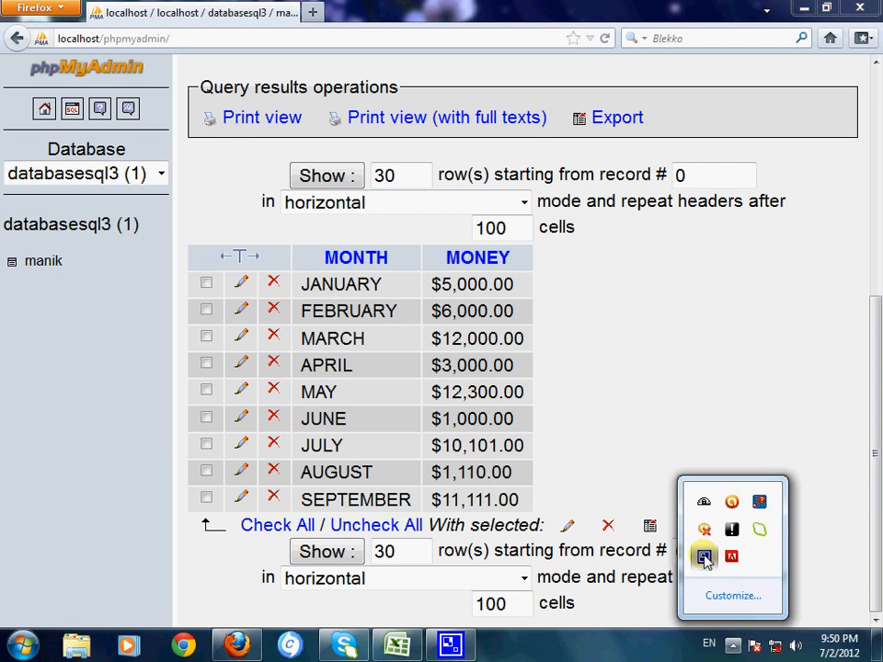